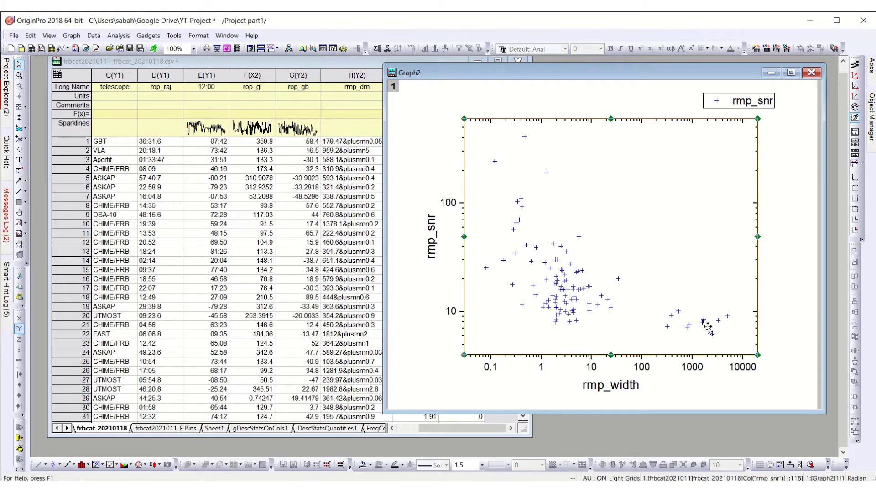
Step: Select the rmp_snr scatter plot on Graph2 and open the Analysis menu
click(546, 264)
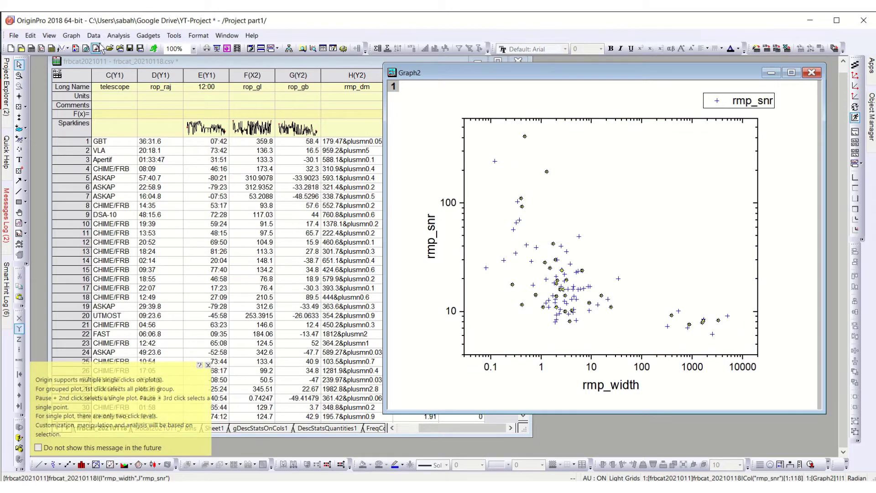
click(117, 35)
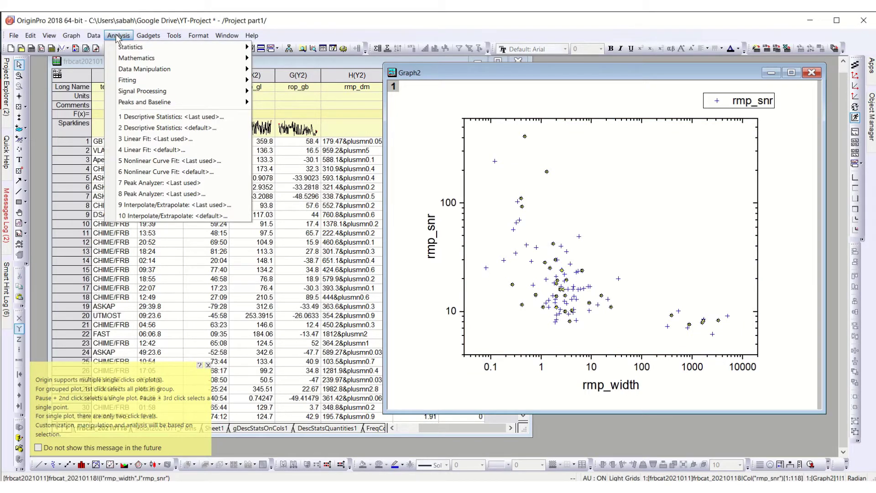
Step: Open the Linear Fit dialog from Analysis > Fitting > Linear Fit for rmp_snr
mouse_move(183, 80)
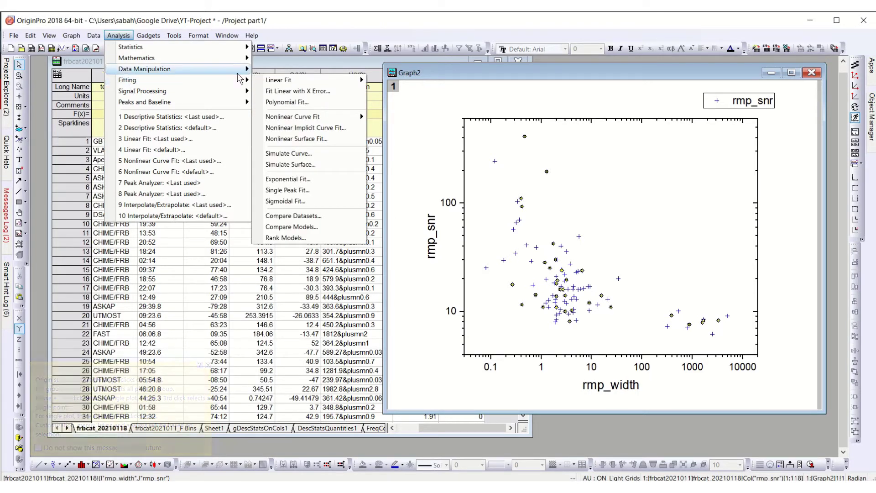
mouse_move(261, 84)
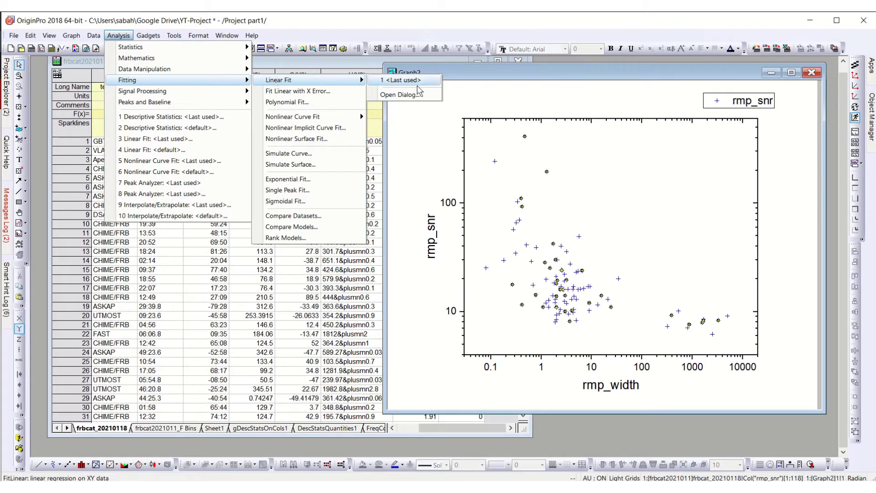
click(401, 94)
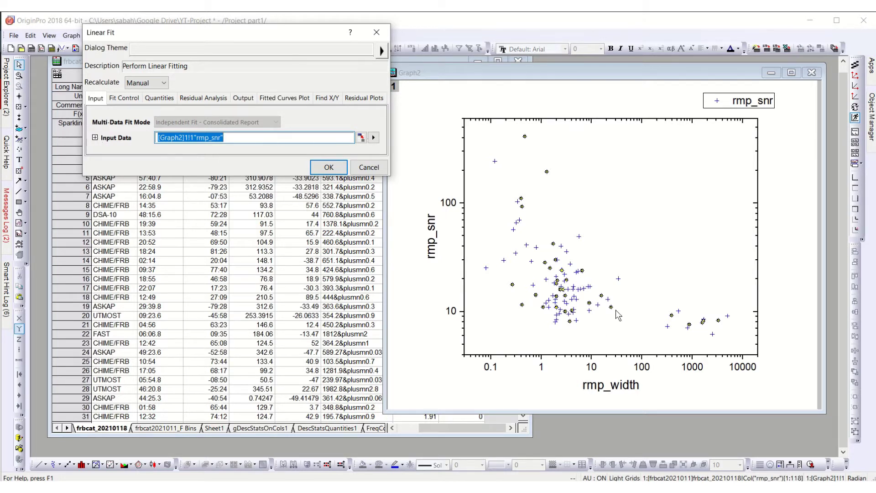
Step: Add Reduced Chi-Sqr to the Fit Statistics quantities of the linear fit
click(130, 99)
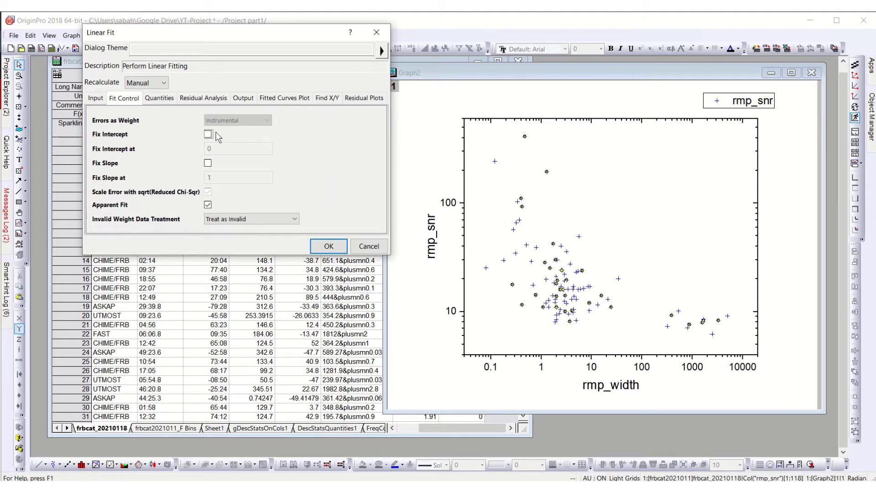
click(160, 99)
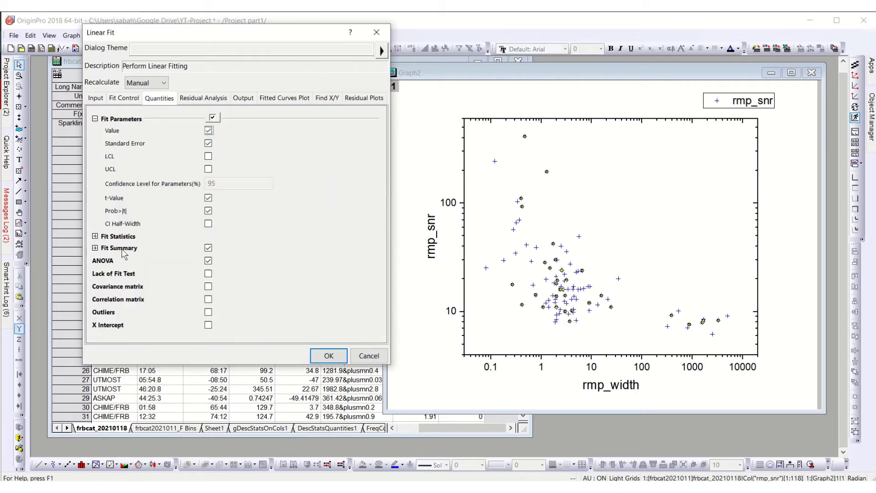
click(95, 237)
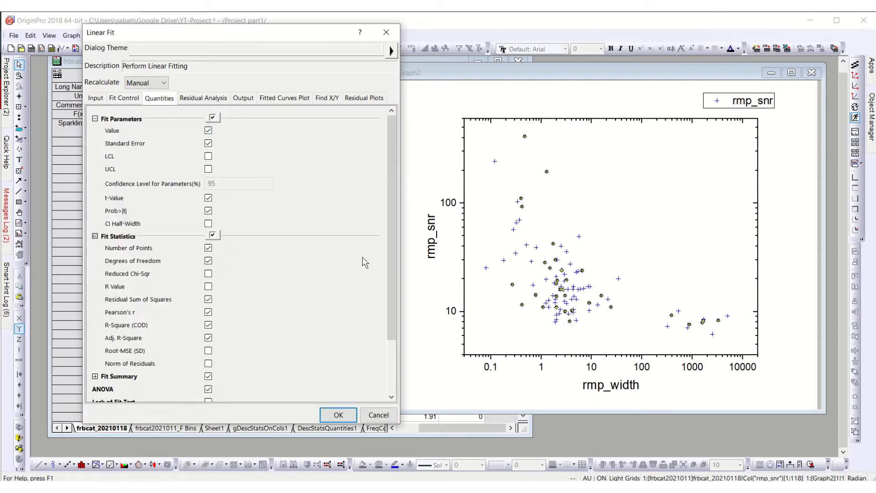
click(208, 273)
scroll(267, 284, down, 3)
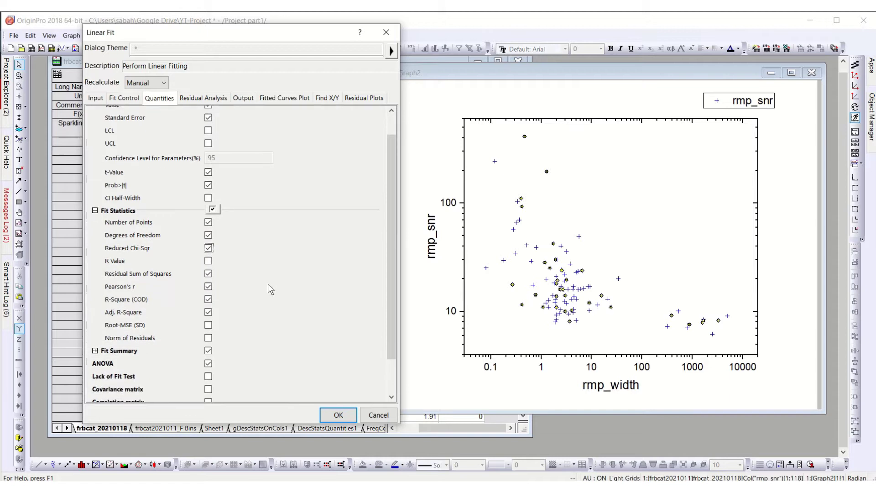
scroll(275, 271, down, 1)
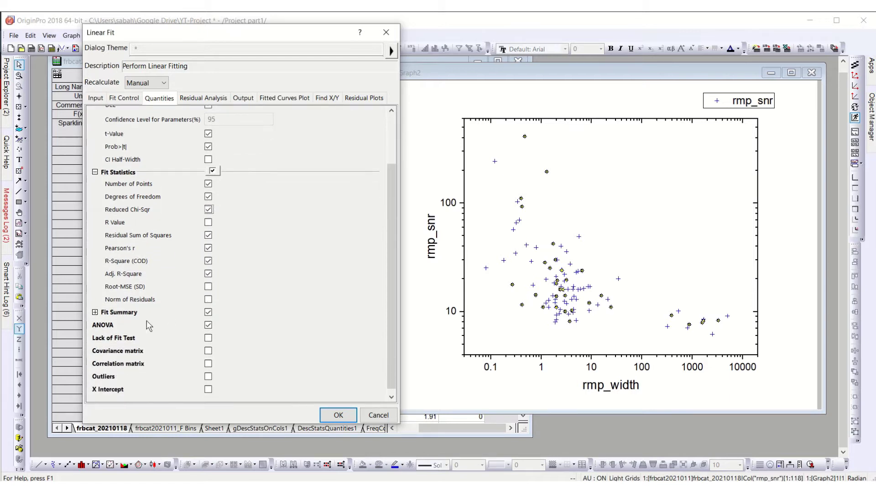
Step: Include the correlation matrix and outliers in the Fit Summary quantities
click(95, 312)
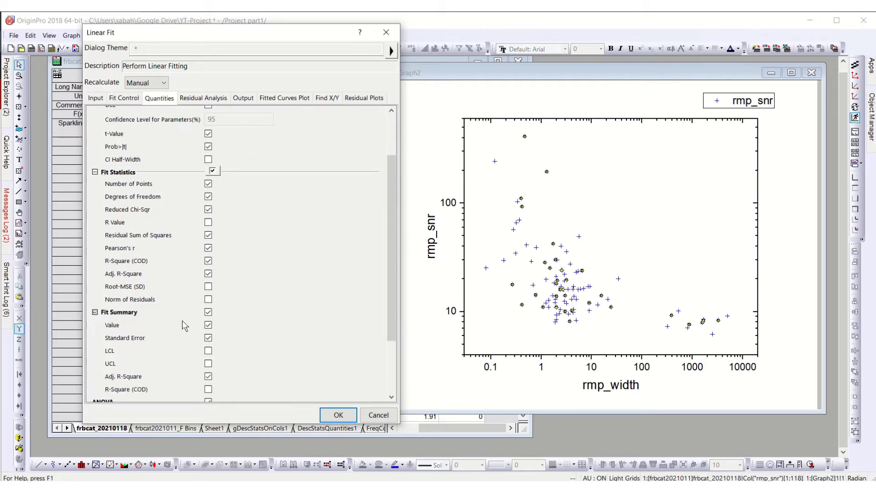
scroll(308, 315, down, 2)
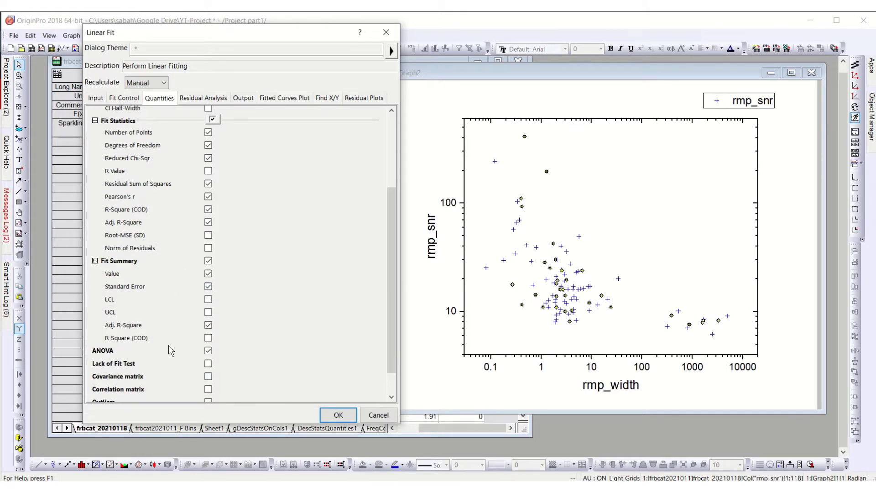
scroll(286, 292, down, 2)
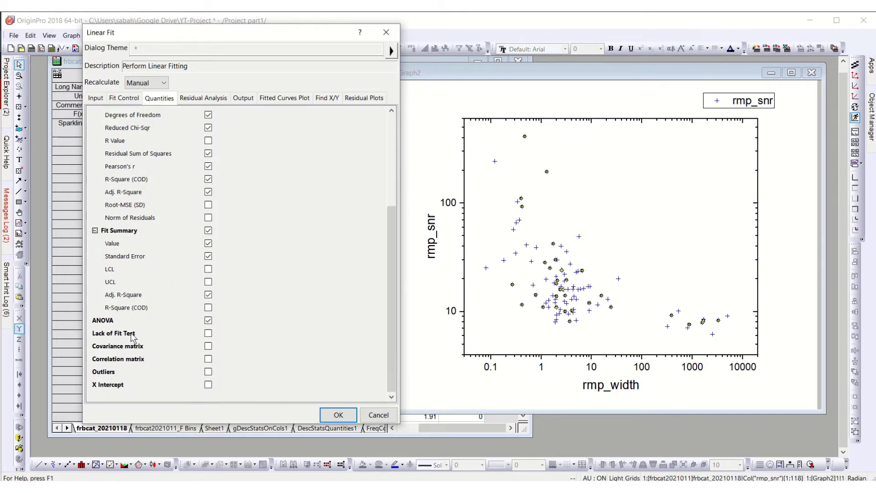
click(209, 359)
click(209, 371)
click(203, 97)
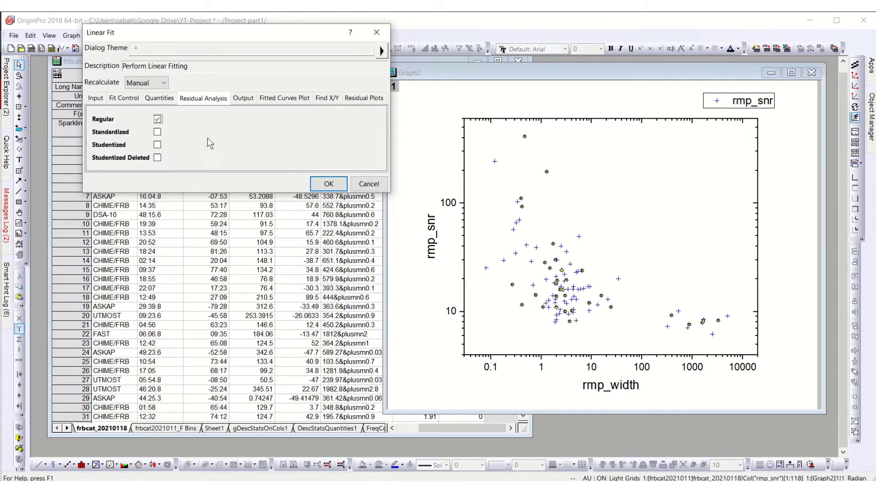
Step: Review the Residual Analysis and Output settings, then the Fitted Curves Plot options (1000 points, no confidence bands)
click(157, 132)
click(244, 98)
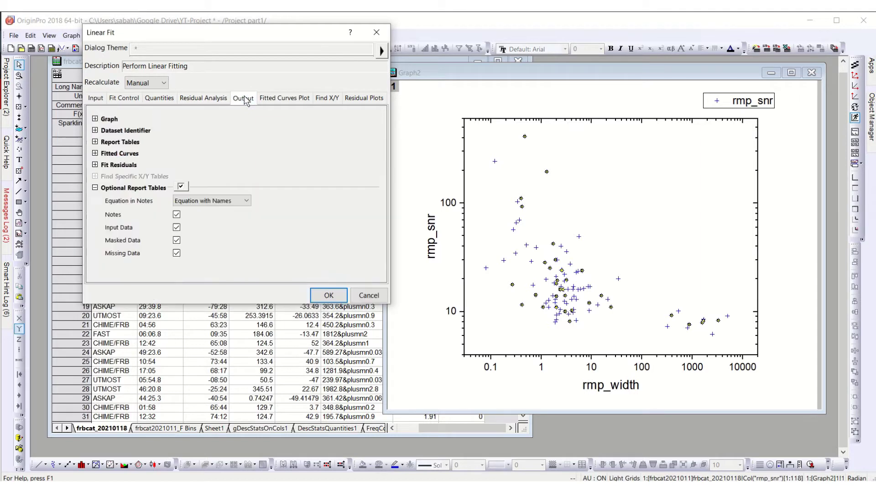
click(95, 118)
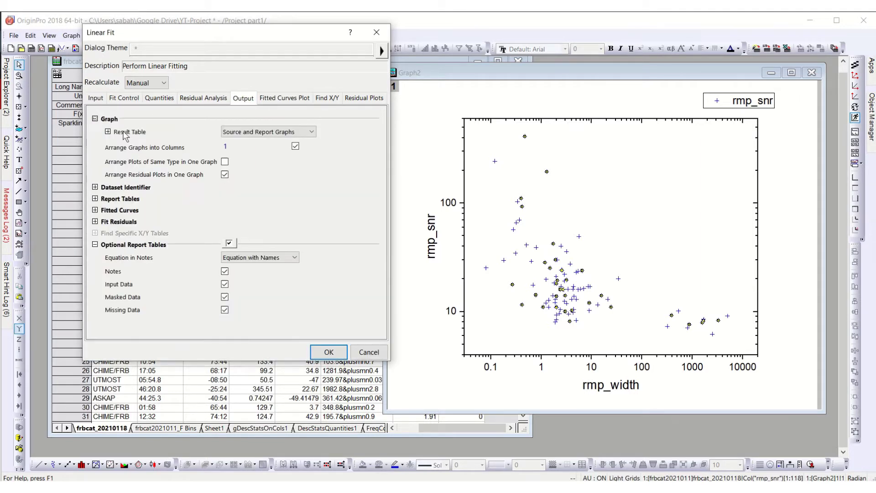
click(95, 187)
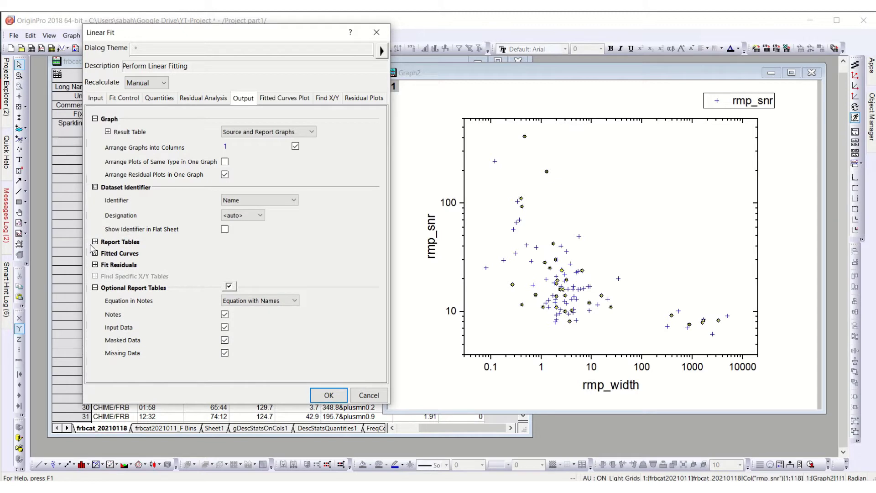
click(95, 264)
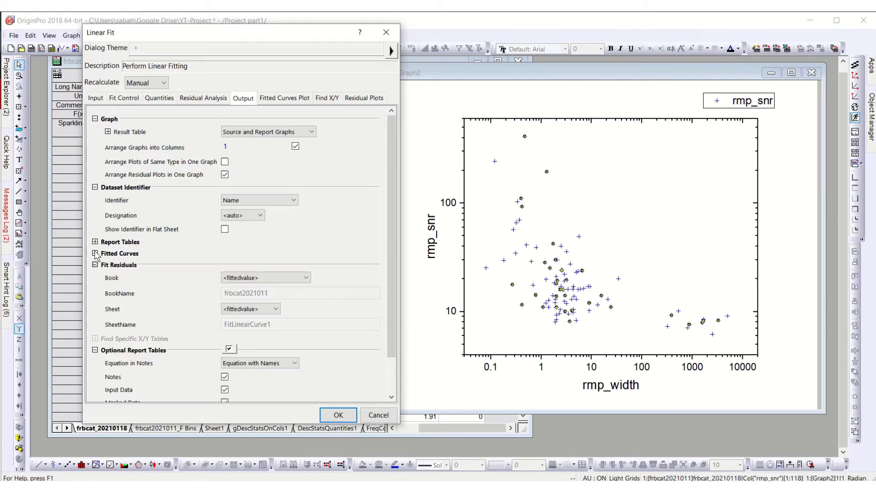
click(95, 253)
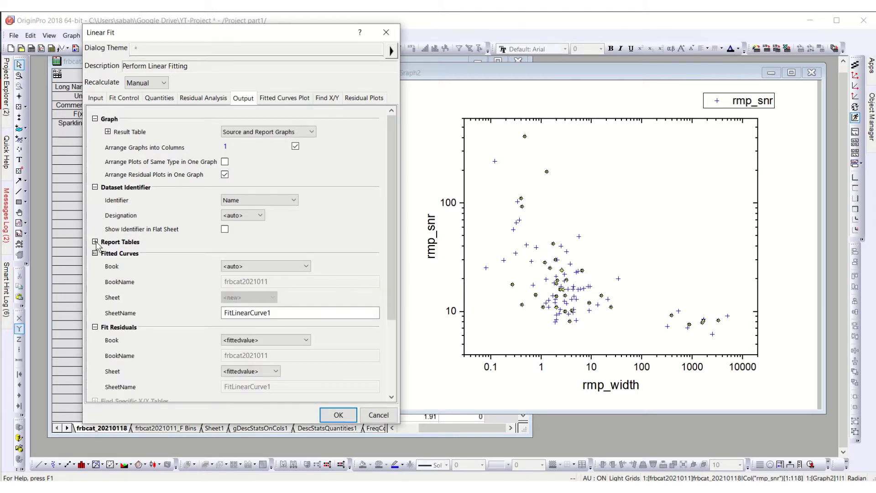
click(96, 242)
scroll(195, 225, down, 5)
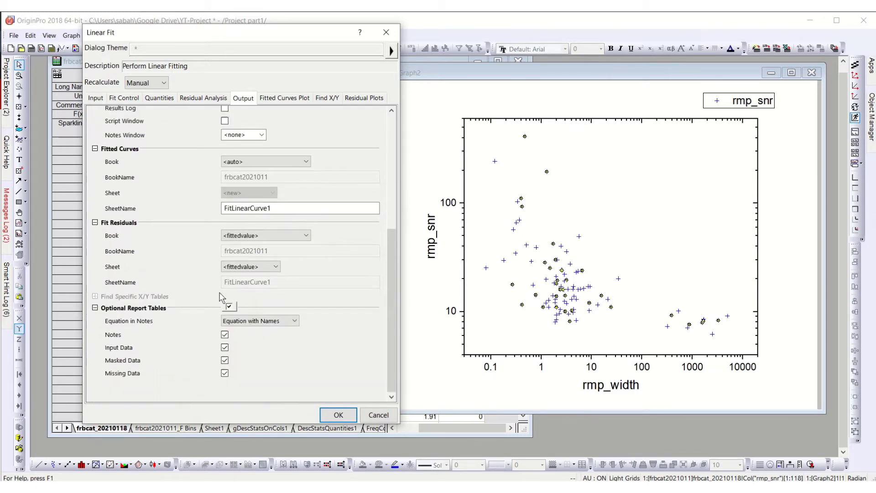
click(275, 99)
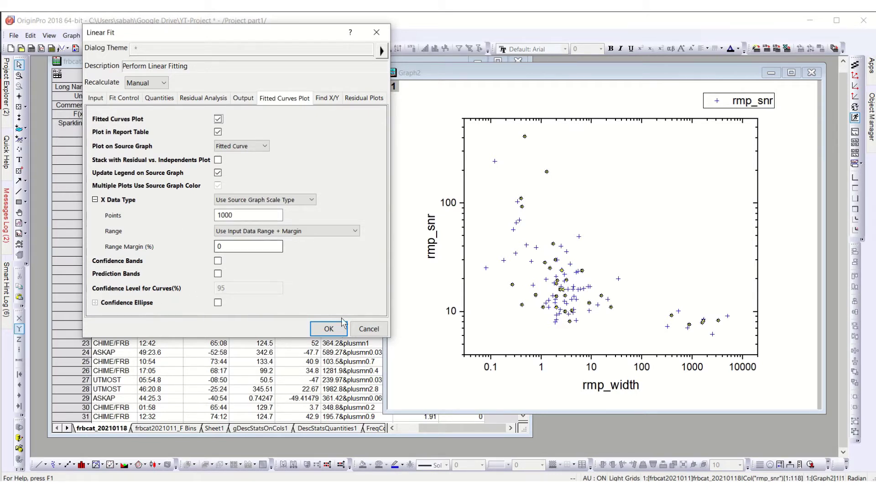
Step: Check Find X/Y and Residual Plots, then run the fit: intercept 1.37975, slope -0.18802
click(324, 99)
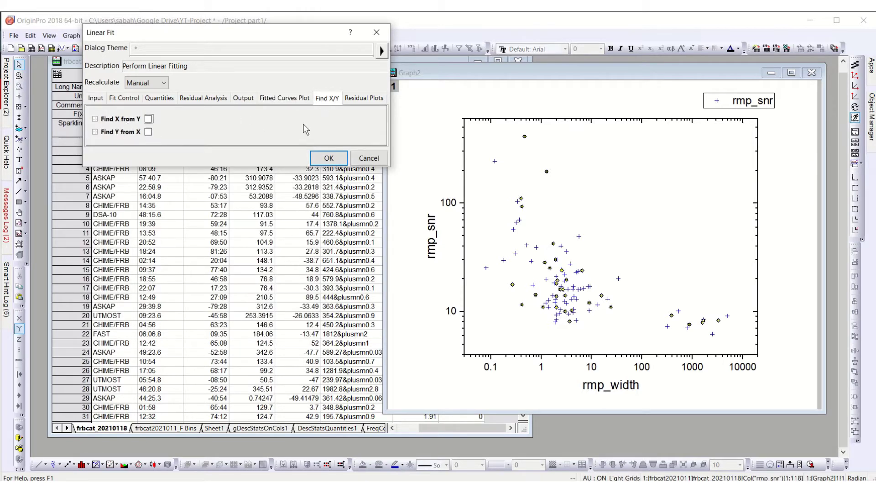
click(364, 99)
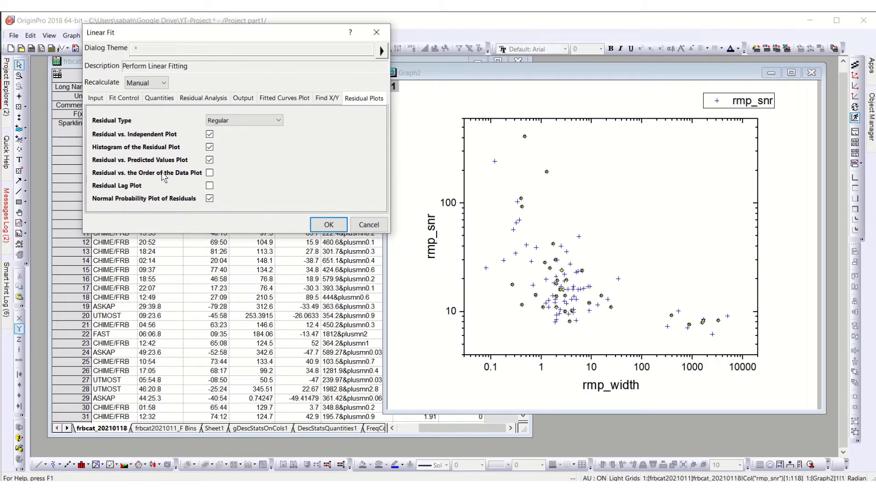
click(326, 224)
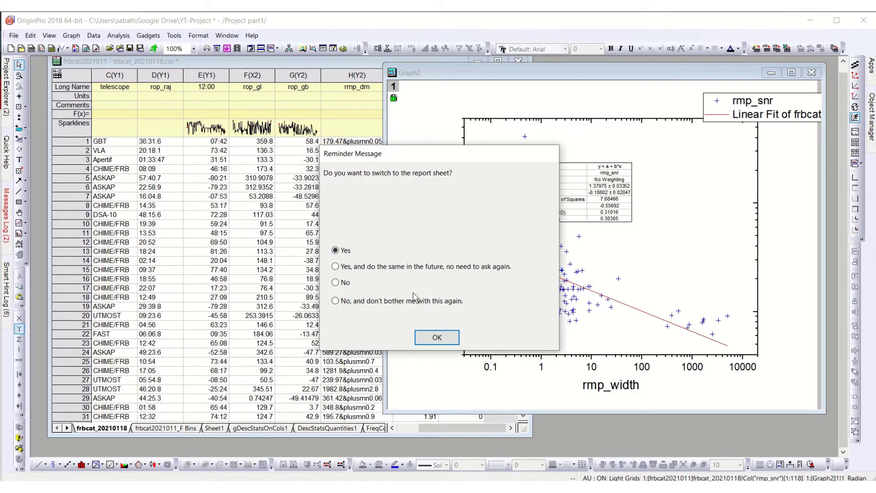
click(442, 340)
Step: Go to the FitLinear1 report sheet and expand its Notes section
click(437, 338)
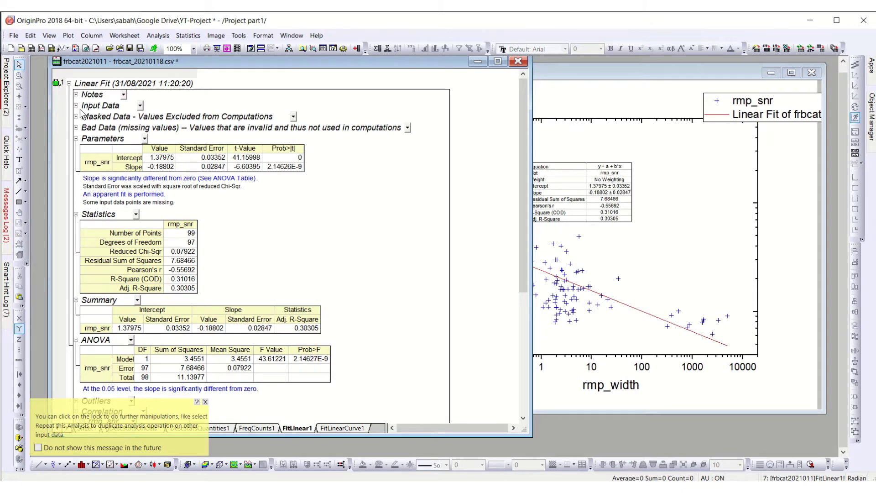
click(77, 95)
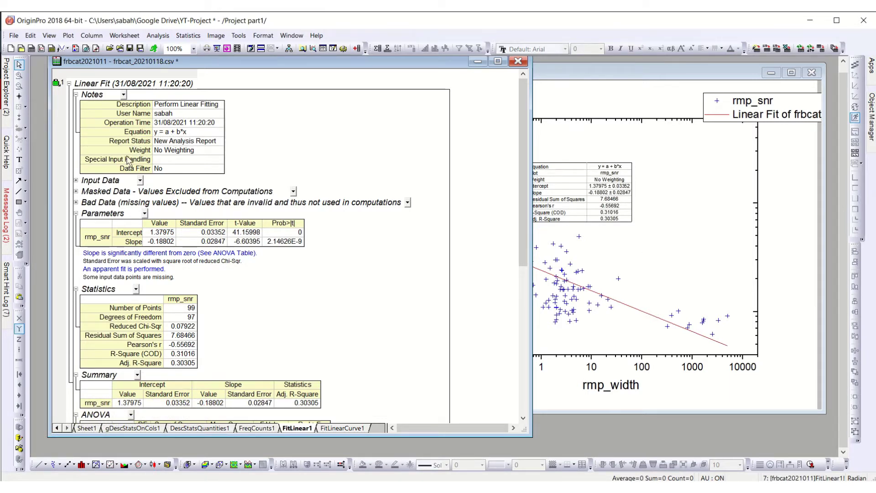
click(76, 95)
click(77, 106)
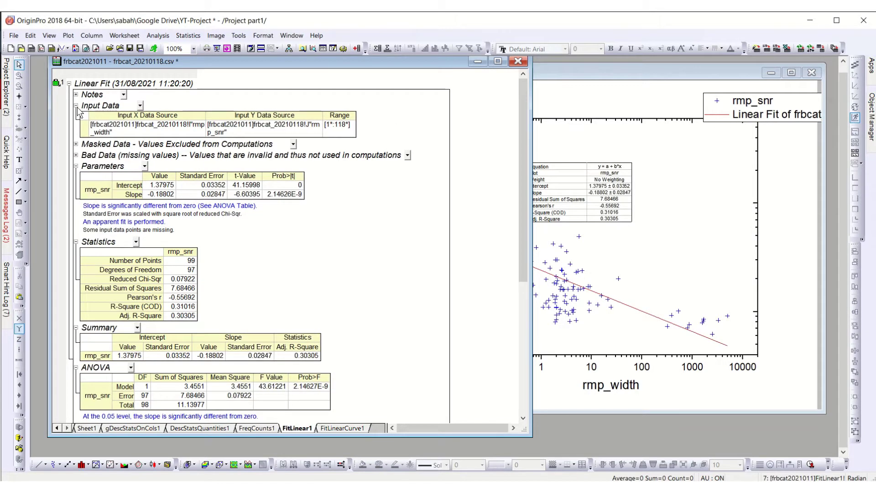
click(76, 106)
click(77, 117)
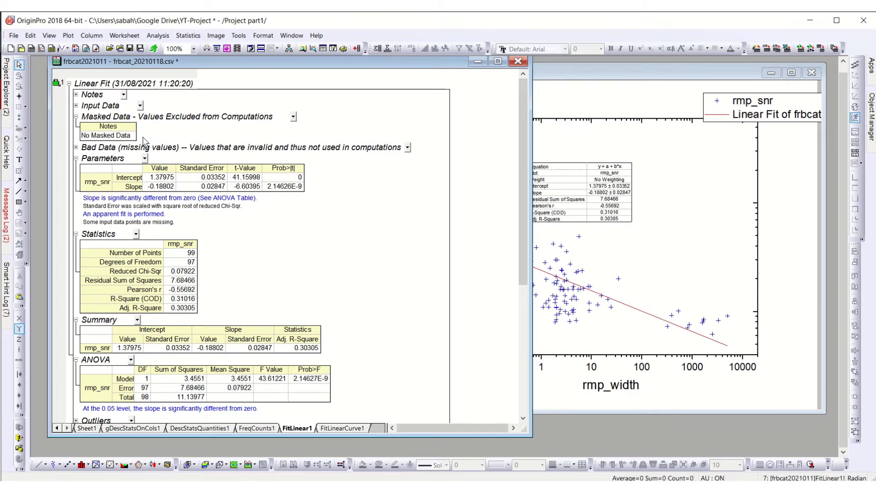
click(76, 147)
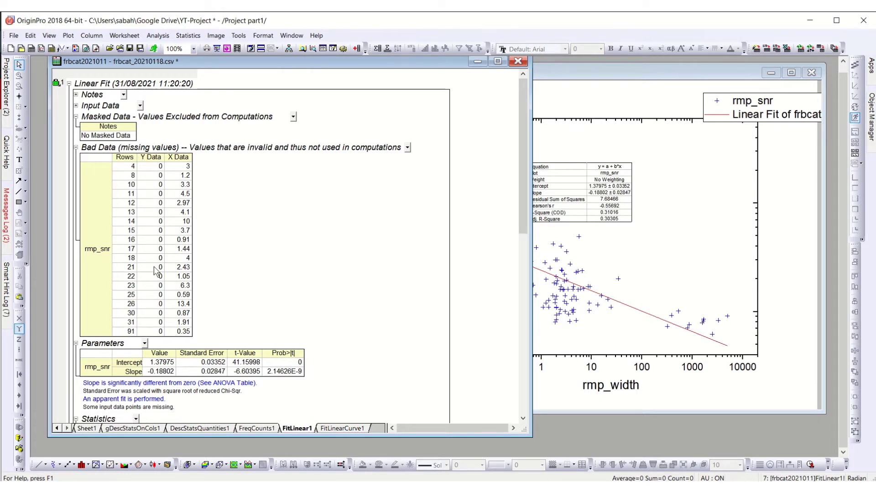
click(76, 148)
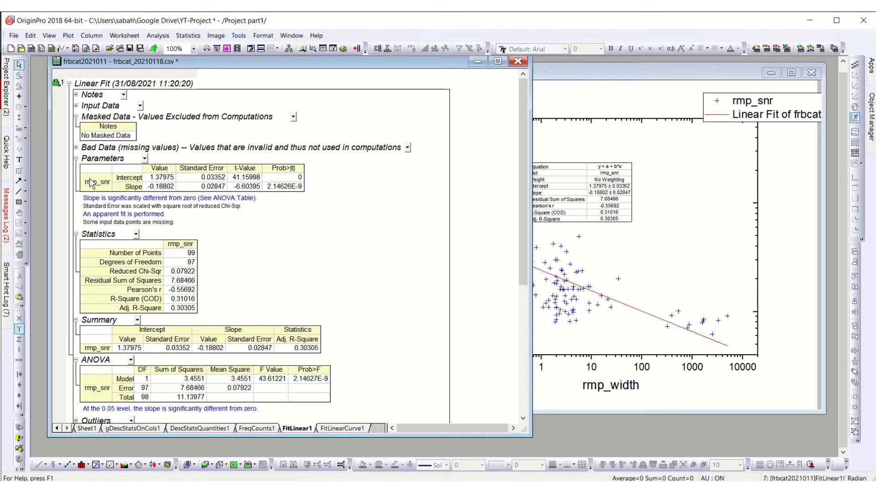
scroll(242, 258, down, 4)
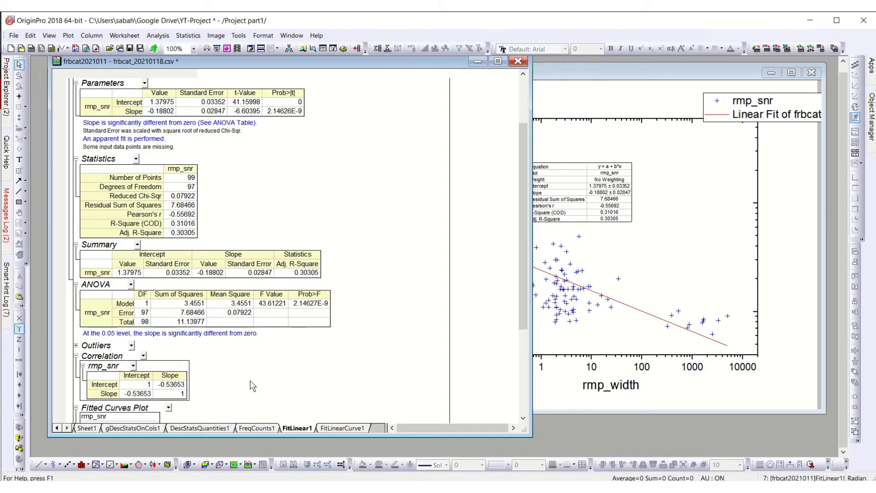
Step: Expand the Outliers branch of the FitLinear1 report and scroll through the results
scroll(234, 379, down, 1)
click(76, 337)
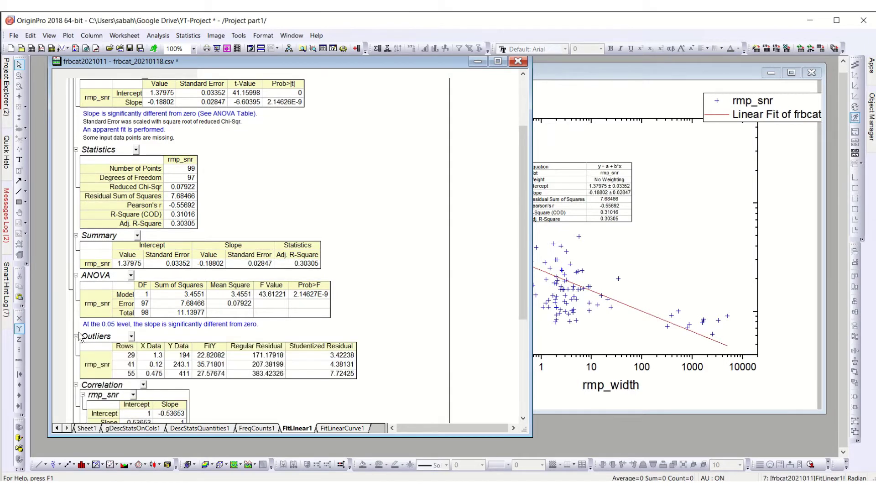
scroll(416, 312, down, 6)
scroll(415, 311, down, 2)
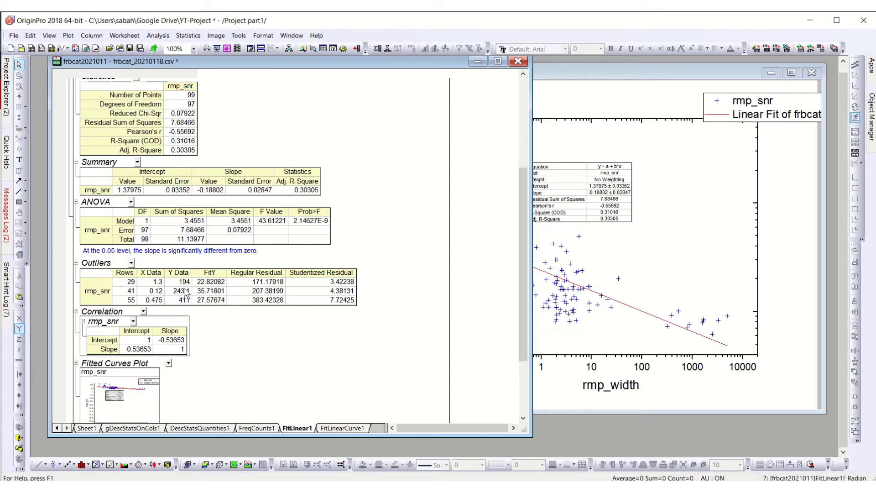
scroll(248, 355, down, 3)
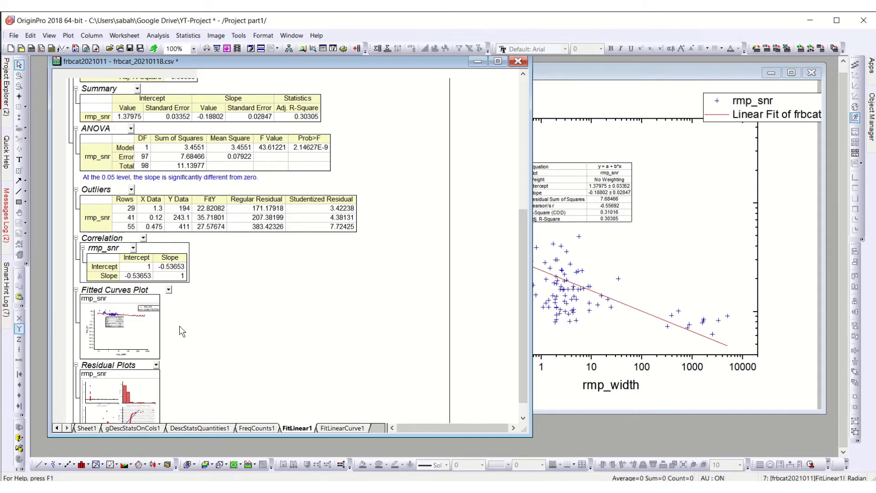
scroll(180, 323, down, 1)
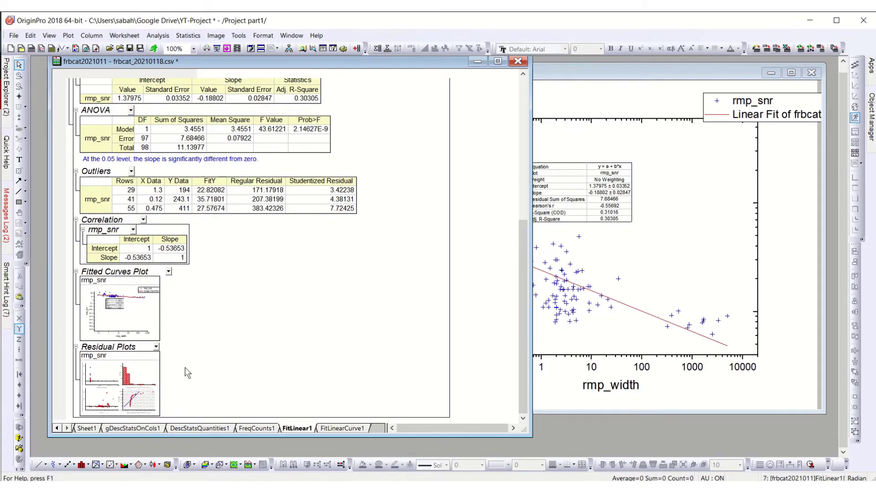
scroll(375, 272, up, 4)
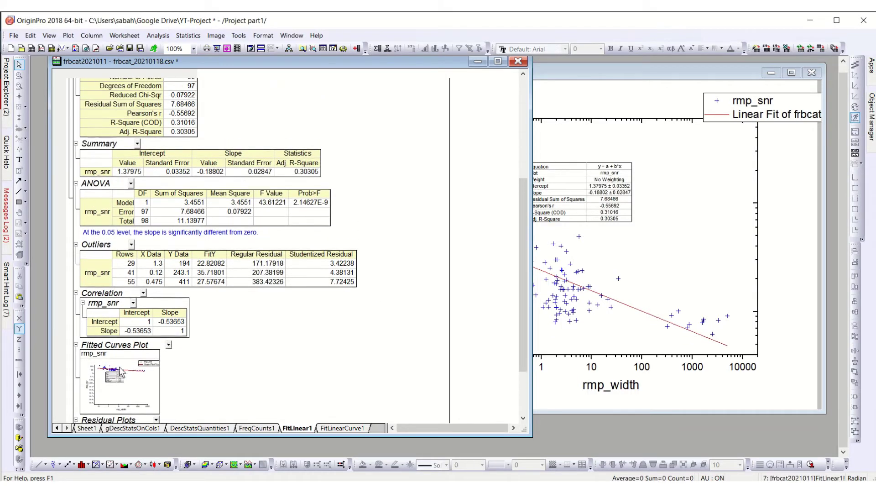
scroll(120, 372, up, 2)
scroll(235, 351, up, 4)
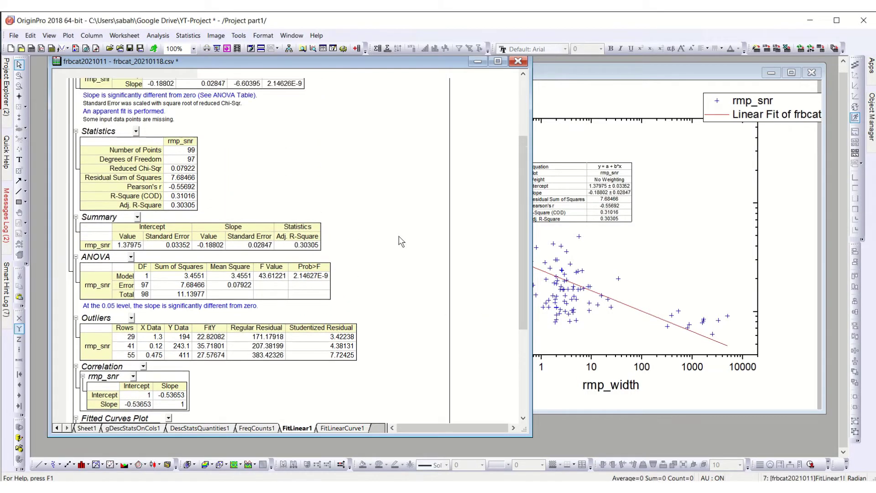
scroll(412, 254, up, 4)
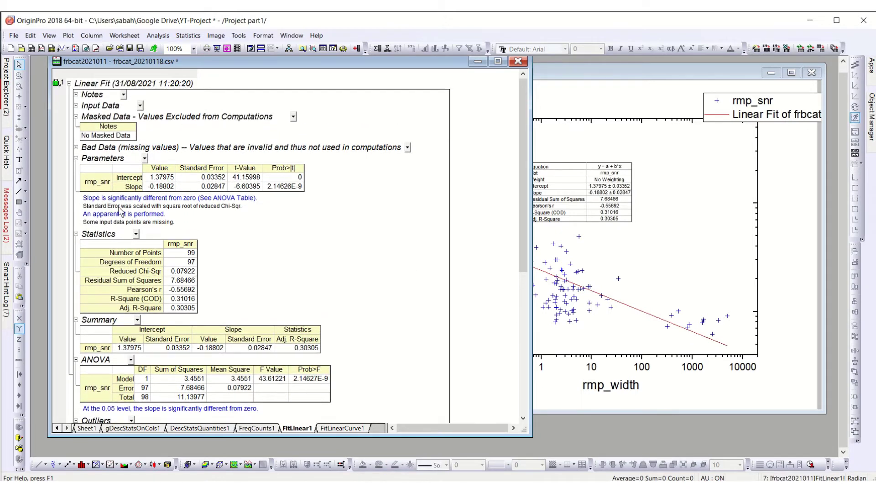
Step: Inspect the Intercept and Slope values, then enlarge the fit table on Graph2
click(160, 177)
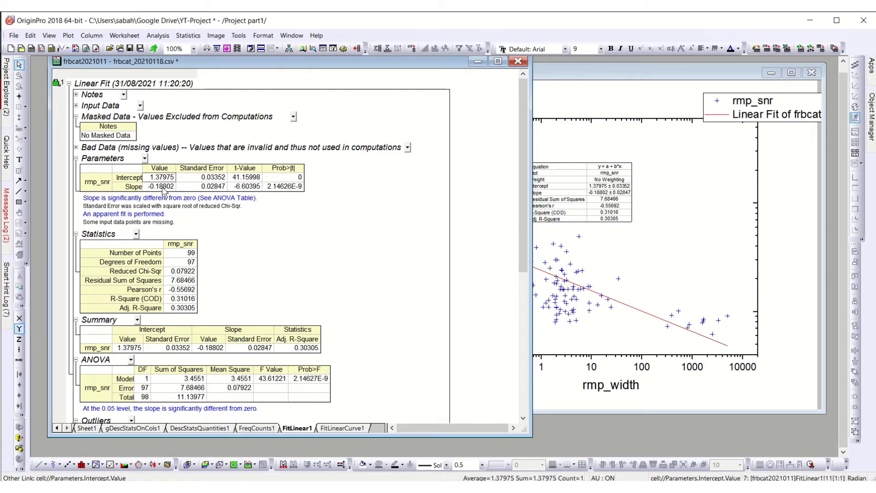
click(163, 188)
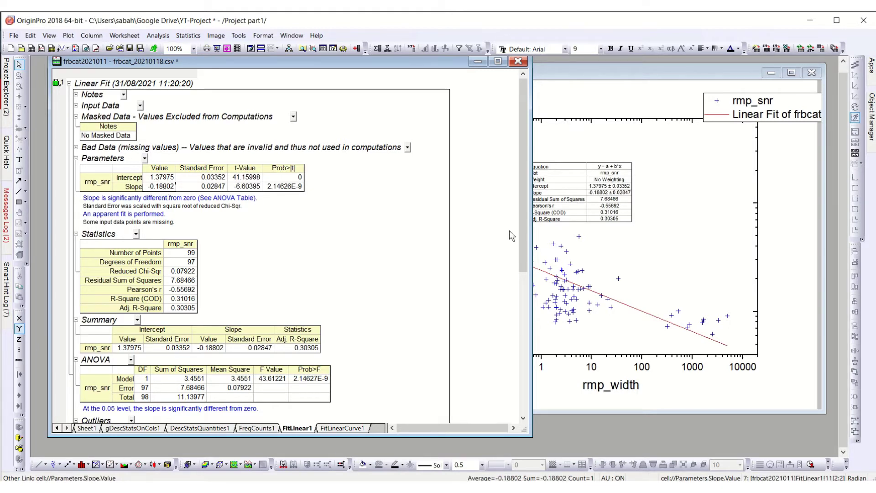
click(609, 192)
drag(632, 221, 718, 261)
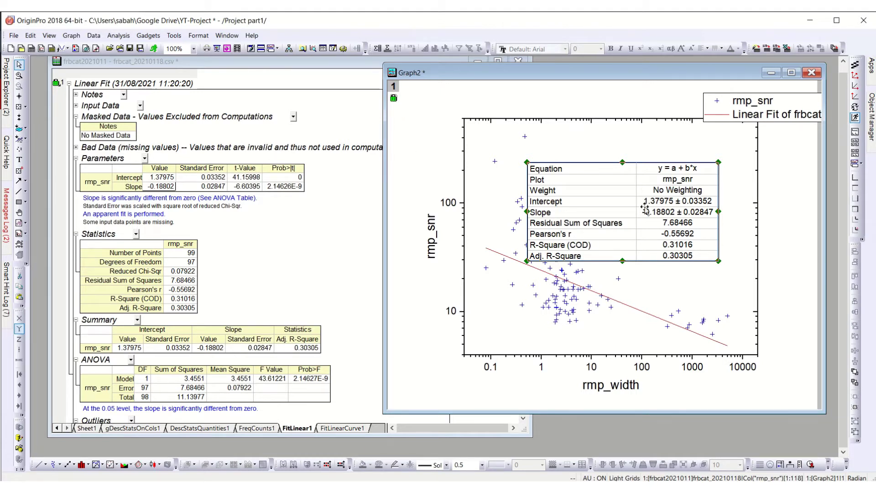
Step: Browse the linear fit's Change Parameters tabs without changes, then delete the results table from Graph2
click(393, 99)
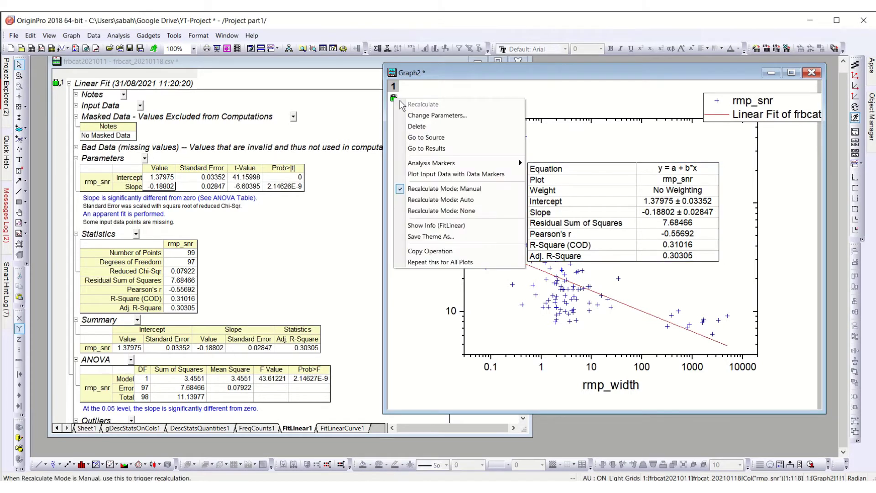
click(415, 117)
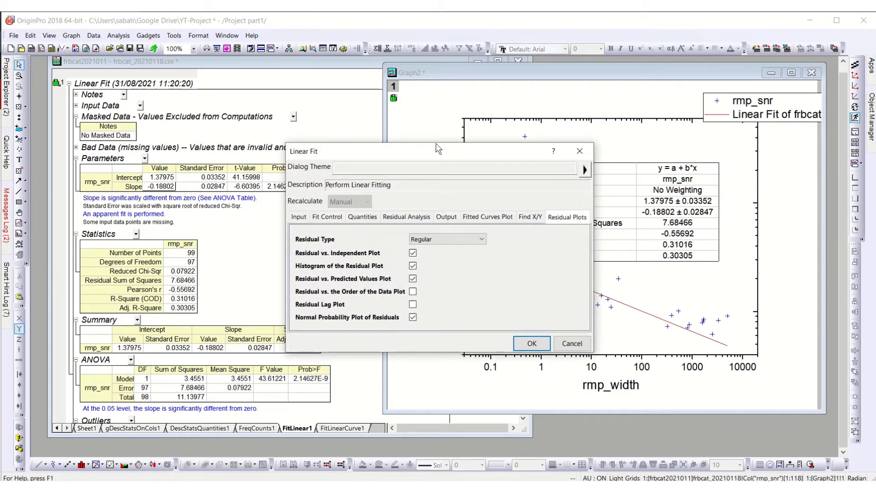
drag(438, 154, 271, 68)
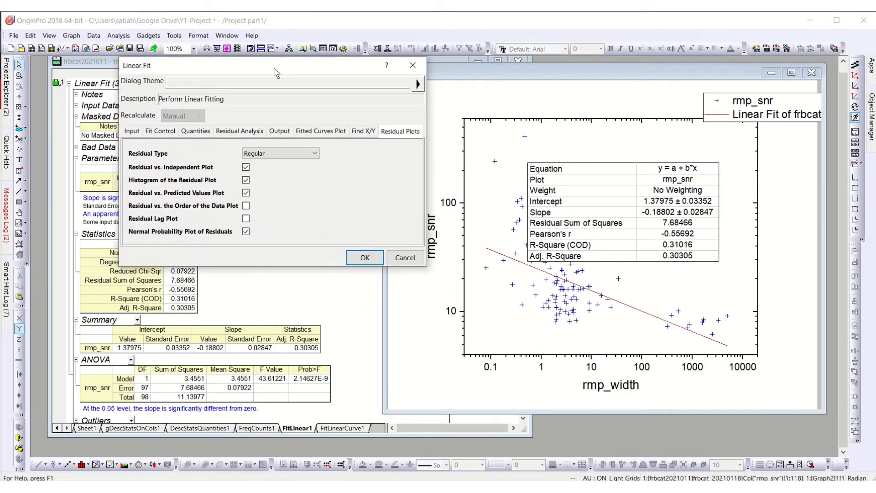
click(171, 133)
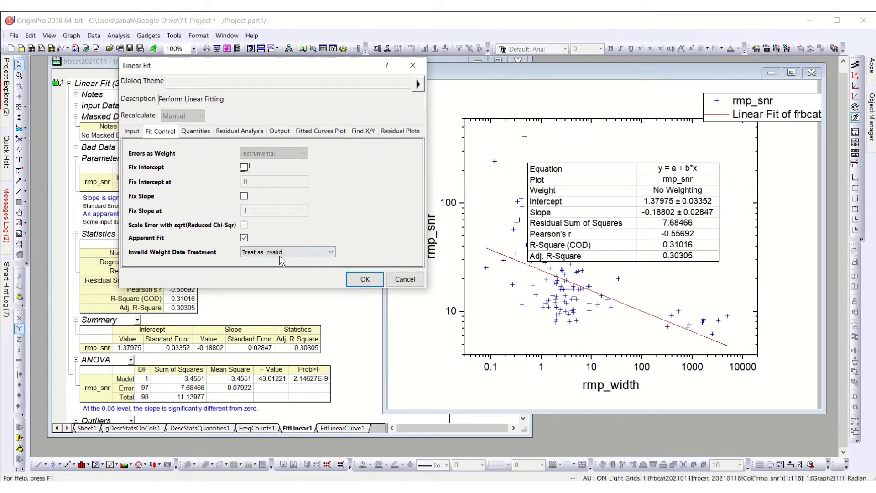
click(188, 133)
click(247, 131)
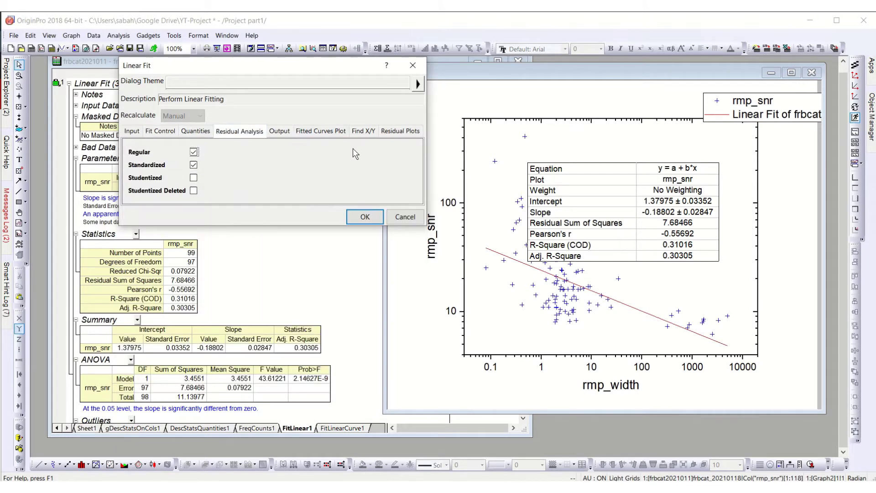
click(404, 217)
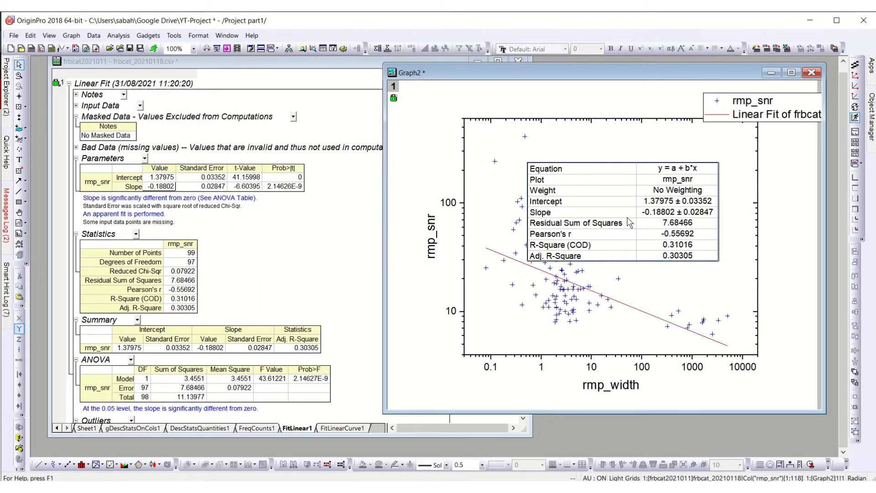
click(629, 220)
key(Delete)
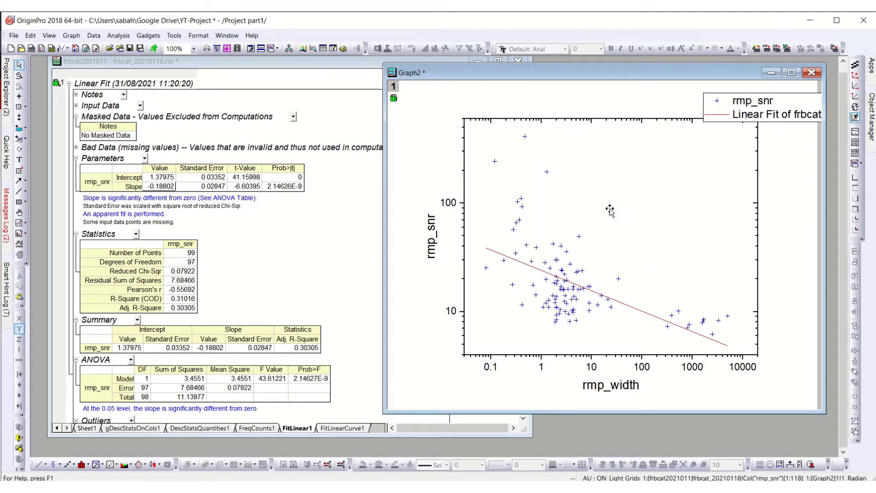
click(396, 103)
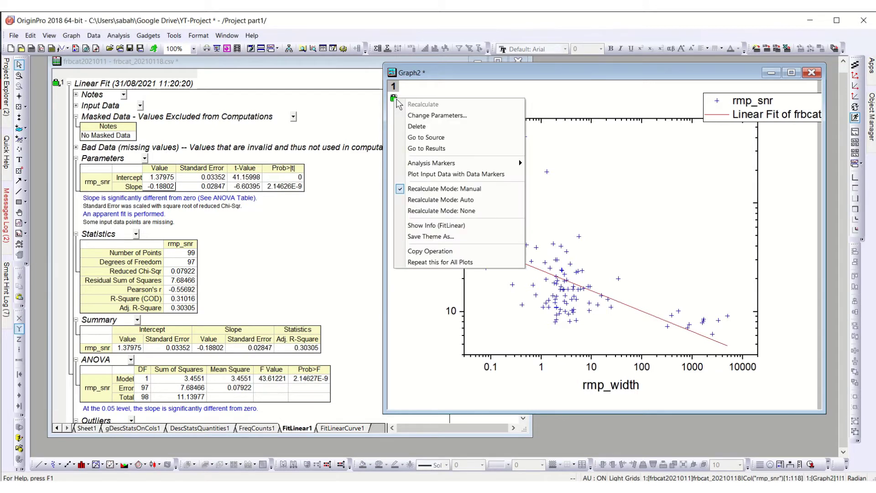
click(400, 148)
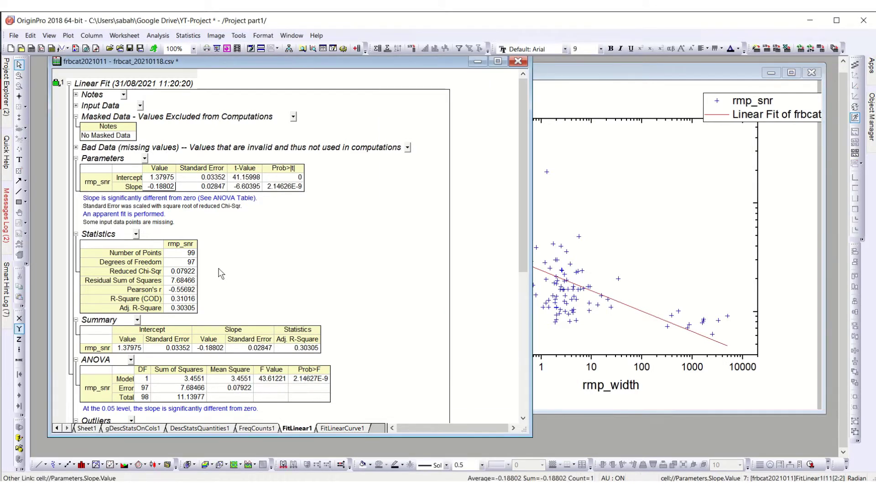
click(154, 427)
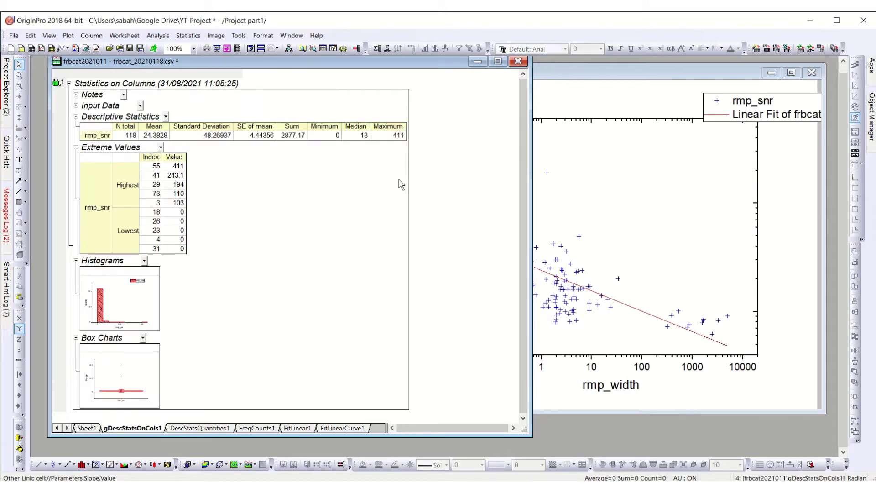
click(592, 130)
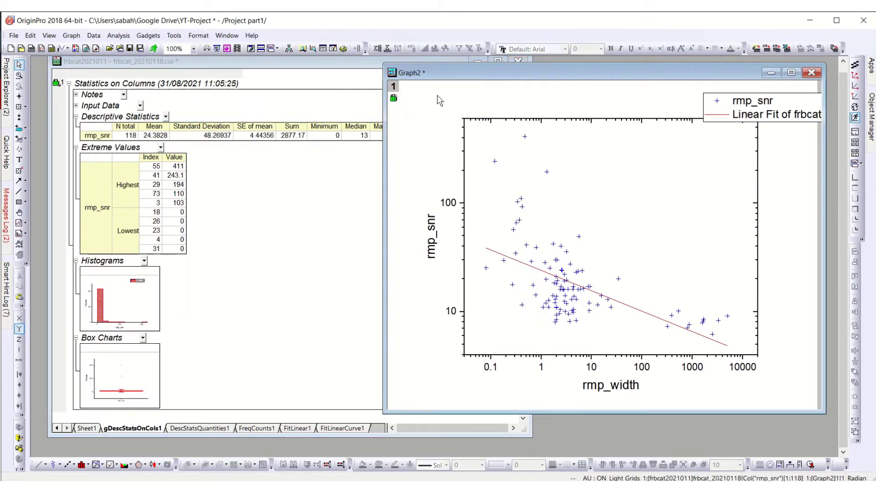
click(393, 98)
click(426, 148)
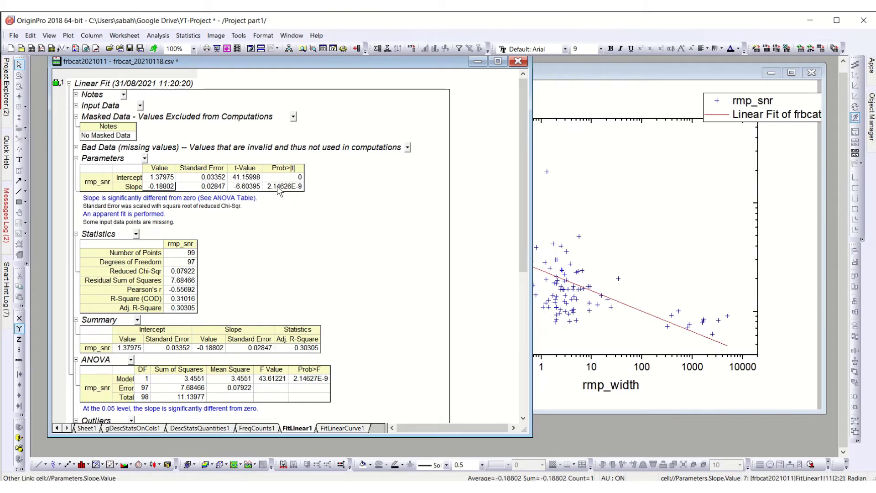
click(658, 223)
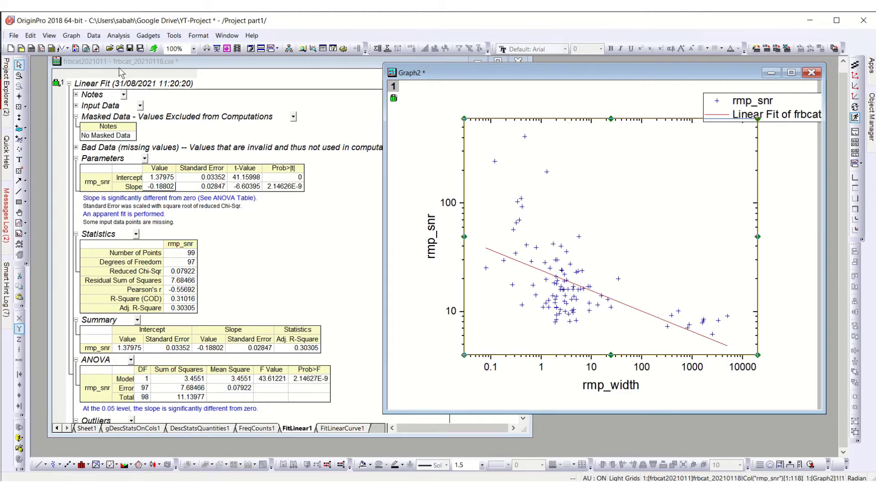
click(117, 36)
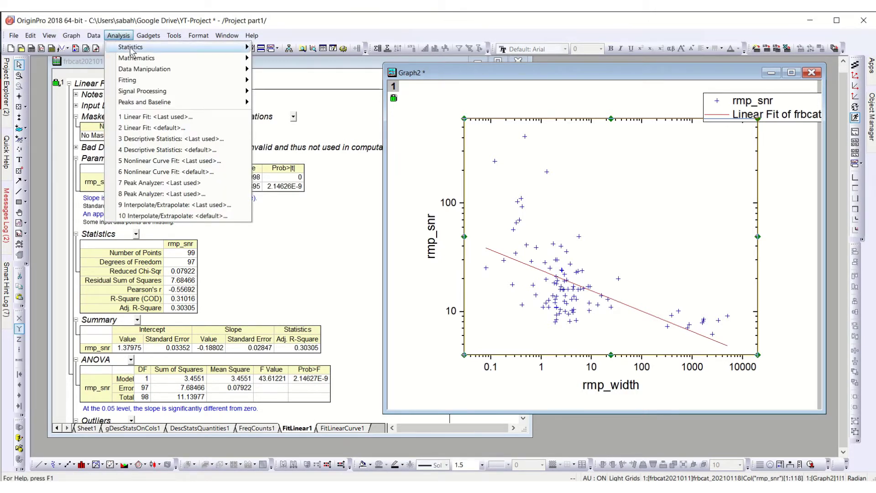
Step: Open the NLFit dialog via Analysis > Fitting > Nonlinear Curve Fit
mouse_move(135, 81)
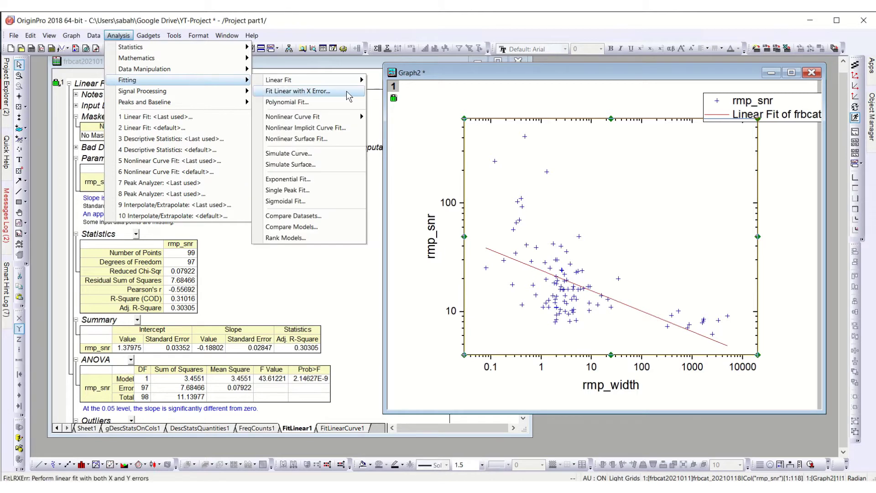
mouse_move(346, 118)
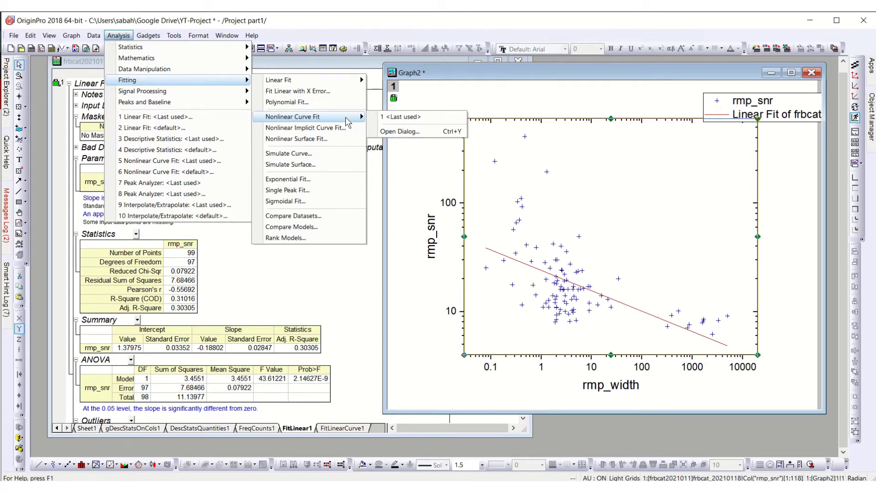
click(400, 131)
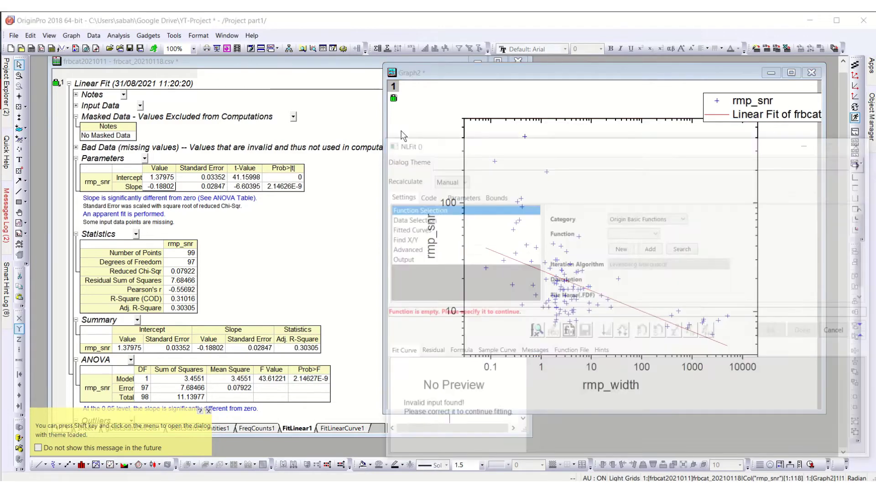
Step: Select Allometric1 as the NLFit fitting function
drag(593, 146, 240, 75)
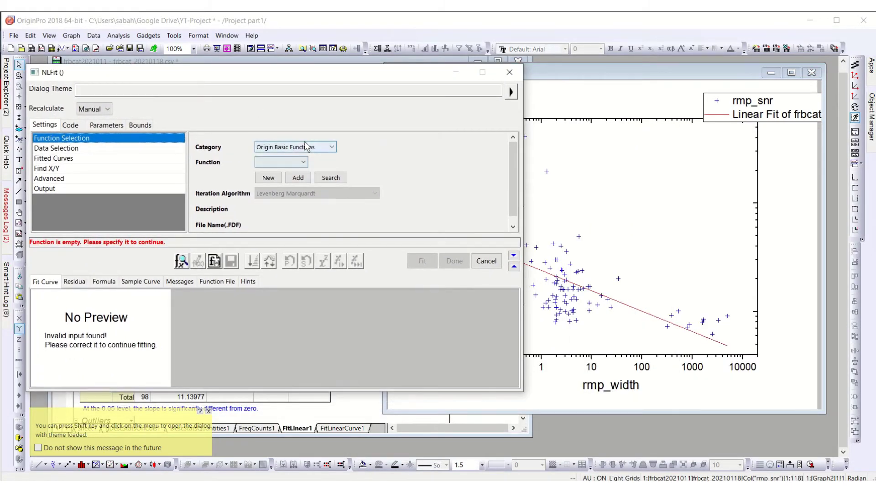
click(298, 162)
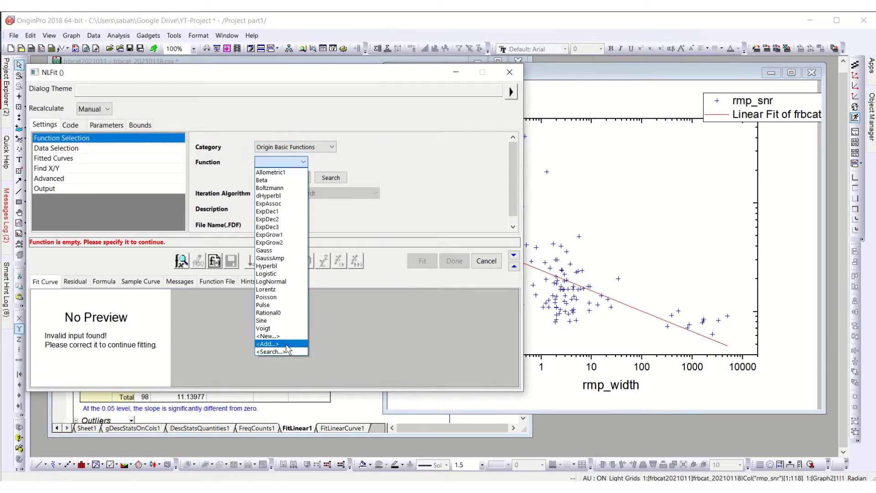
click(298, 173)
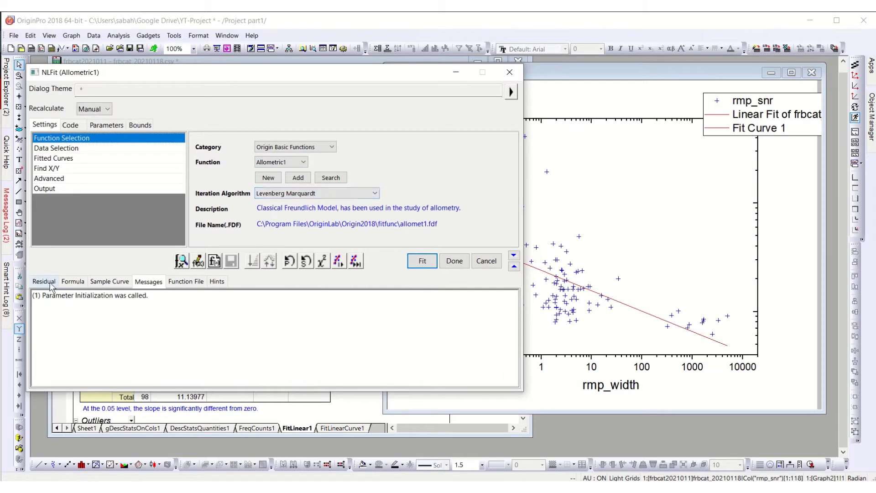
Step: Review Allometric1's formula, sample curves, residual plot and function file
click(70, 282)
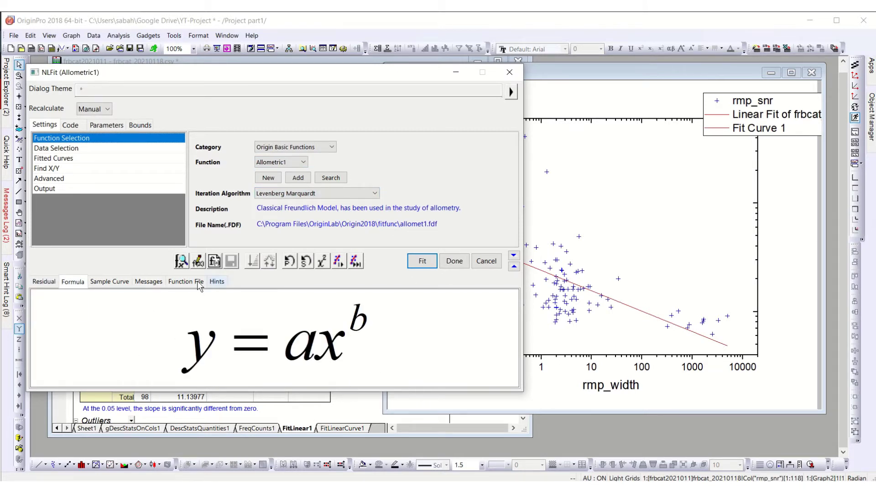
click(102, 283)
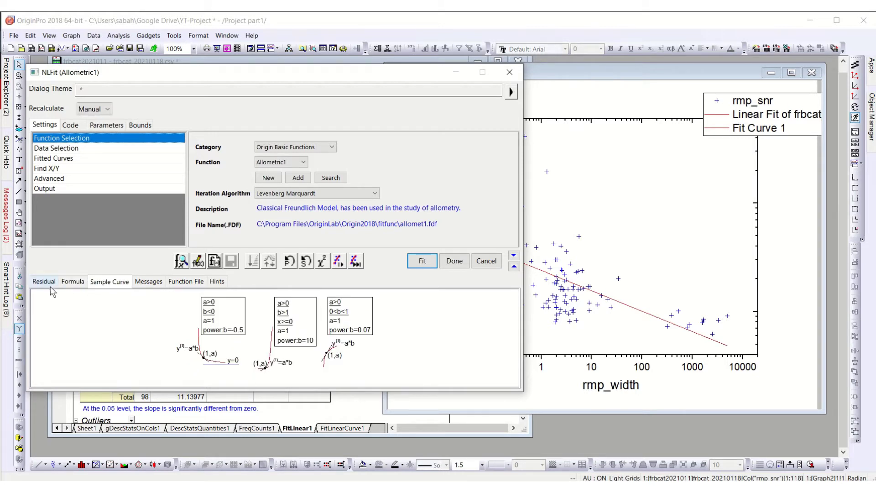
click(40, 282)
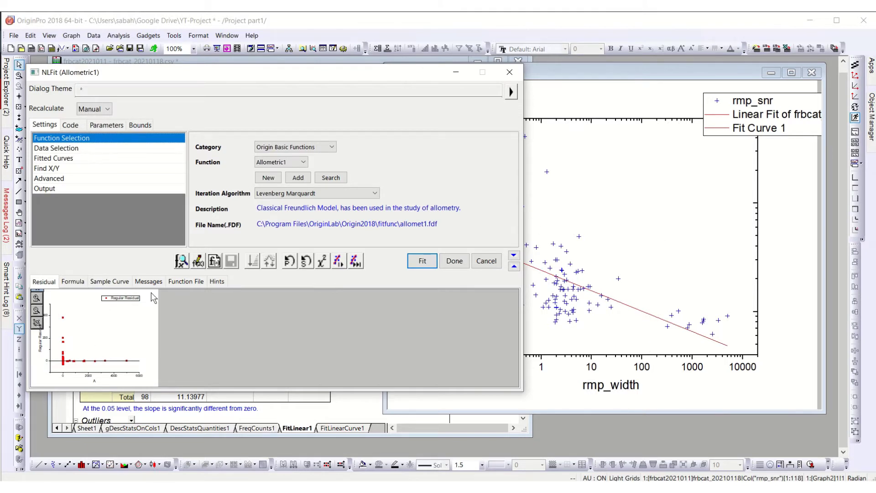
click(177, 282)
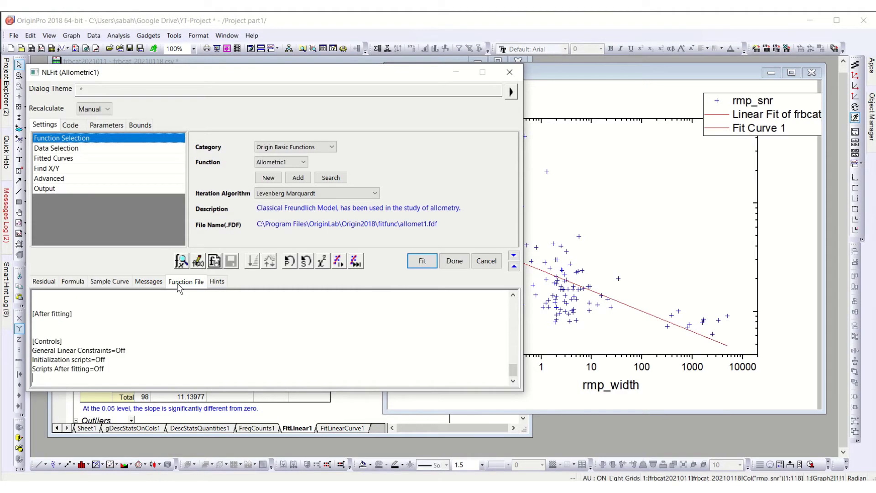
scroll(114, 333, up, 15)
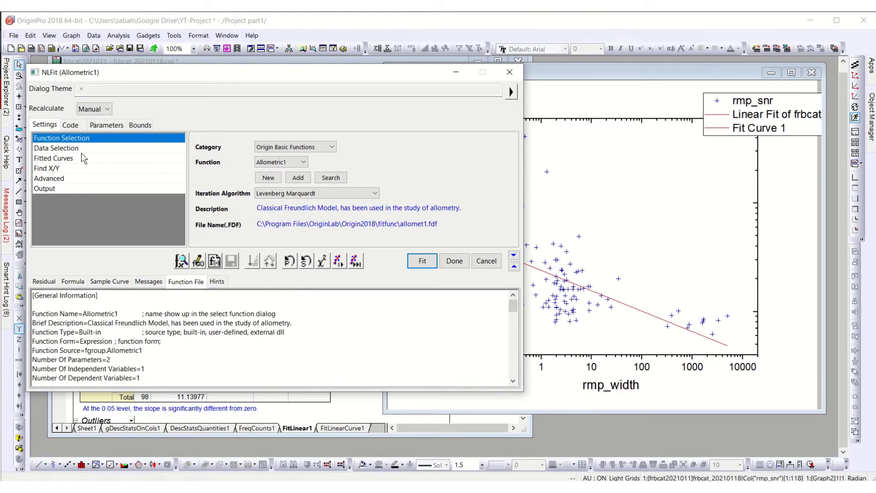
click(44, 282)
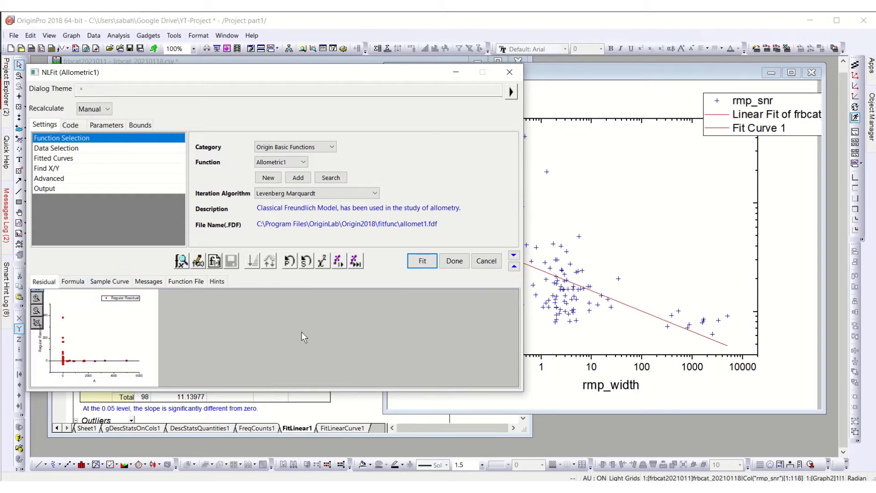
click(292, 162)
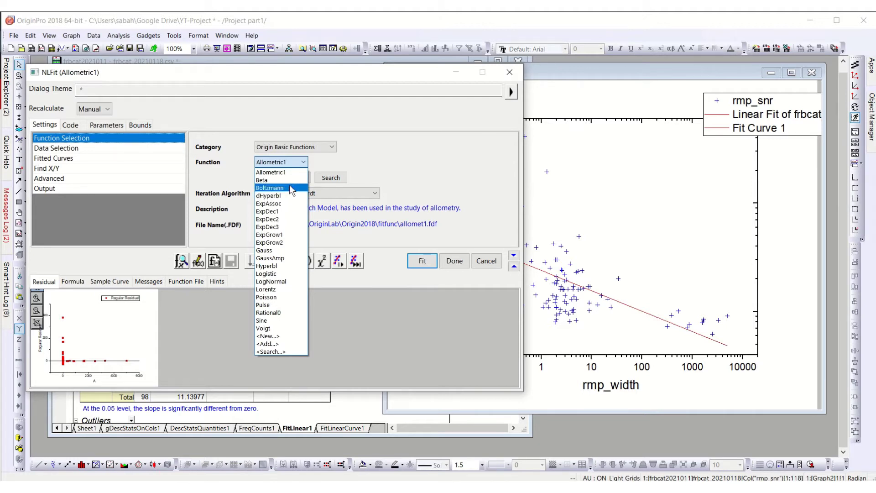
Step: Switch to the Exponential category's Asymptotic1 function (y = a − bc^x) and show its formula
click(320, 148)
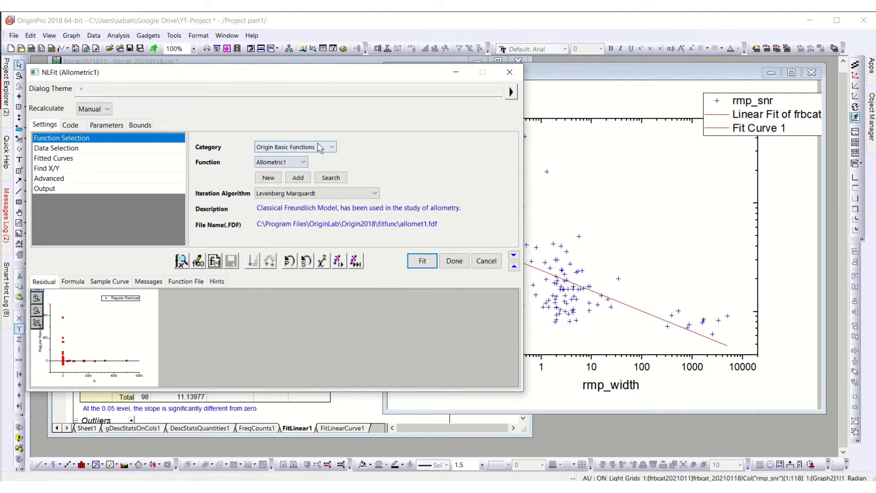
click(320, 148)
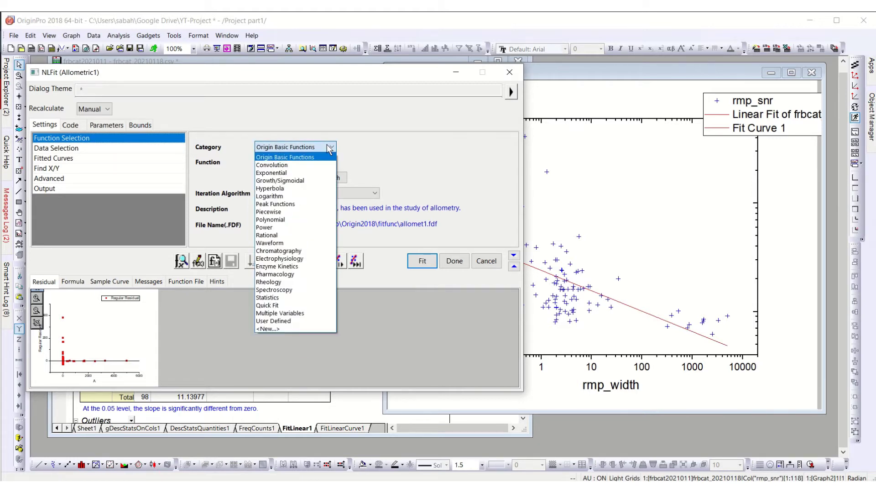
click(295, 174)
click(295, 163)
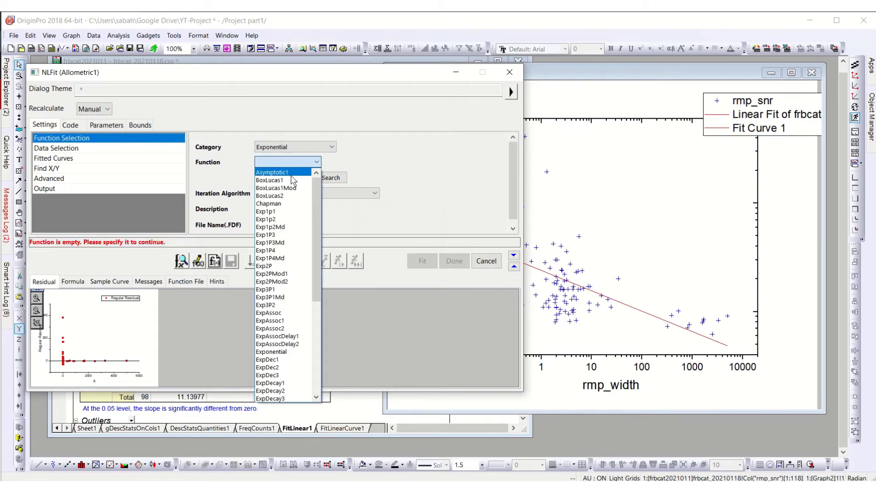
click(291, 175)
click(74, 282)
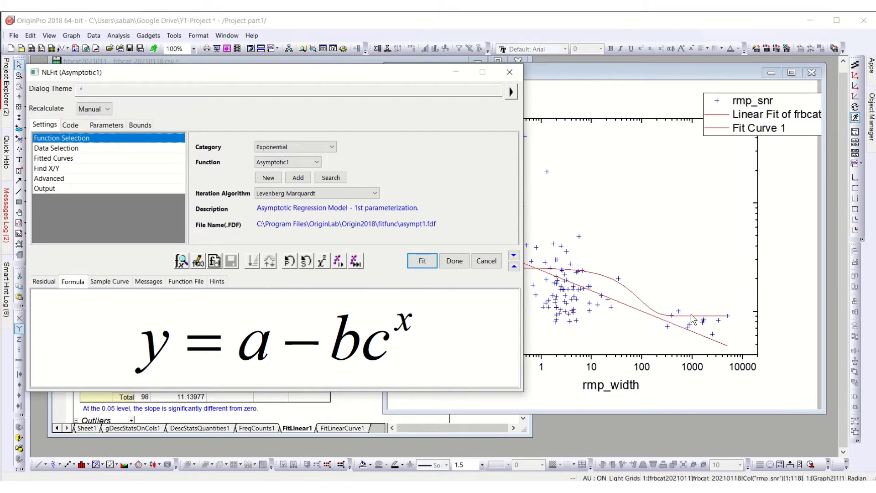
Step: Fit Asymptotic1 to convergence and highlight its Reduced Chi-sqr of 1895.67 in Messages
click(355, 261)
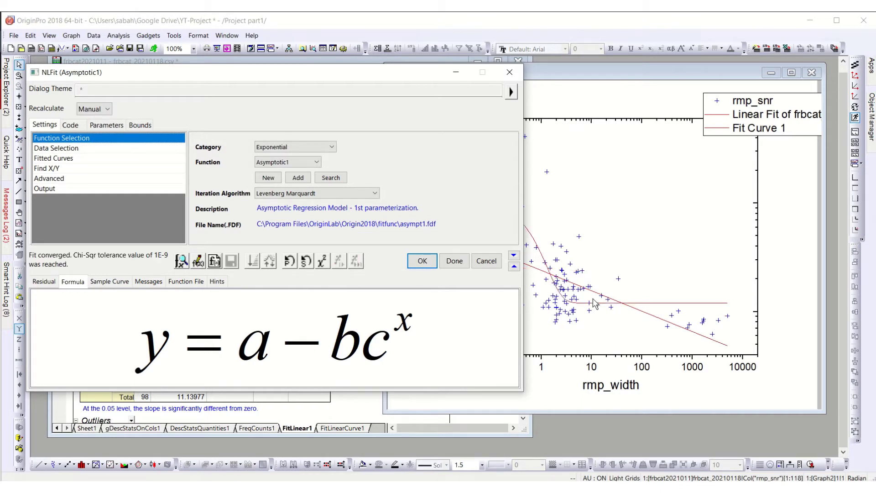
drag(431, 76, 314, 86)
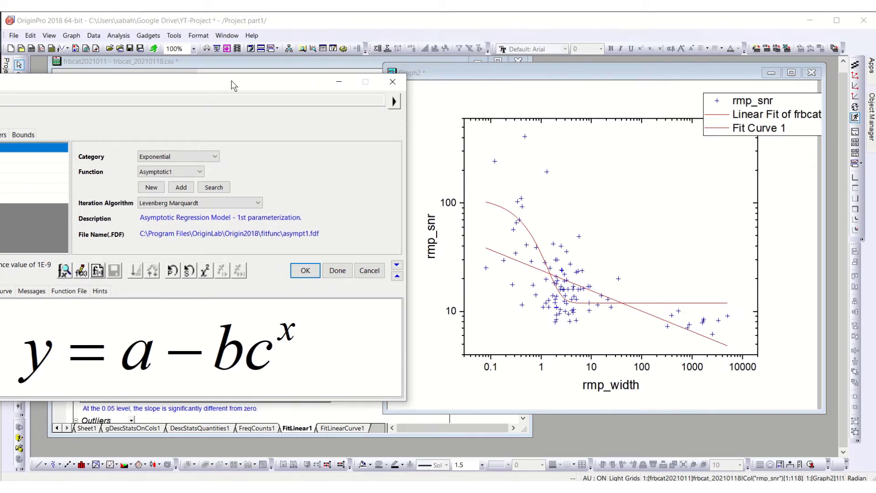
drag(230, 80, 312, 58)
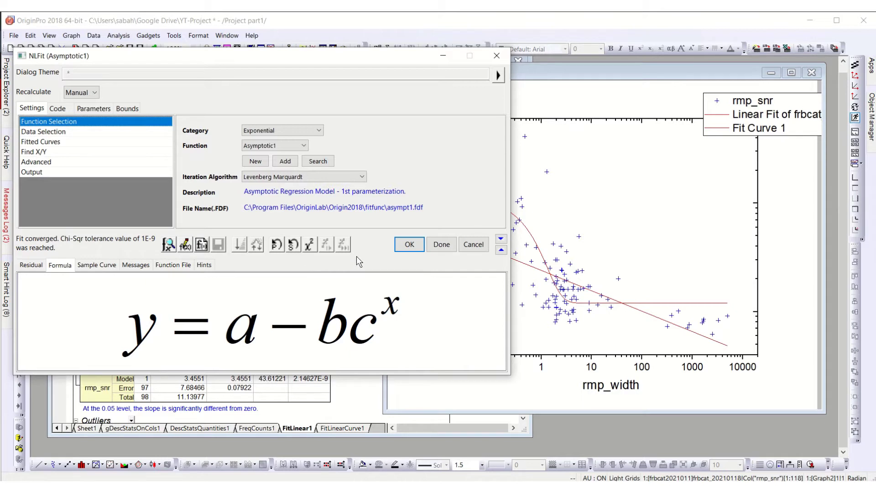
click(309, 249)
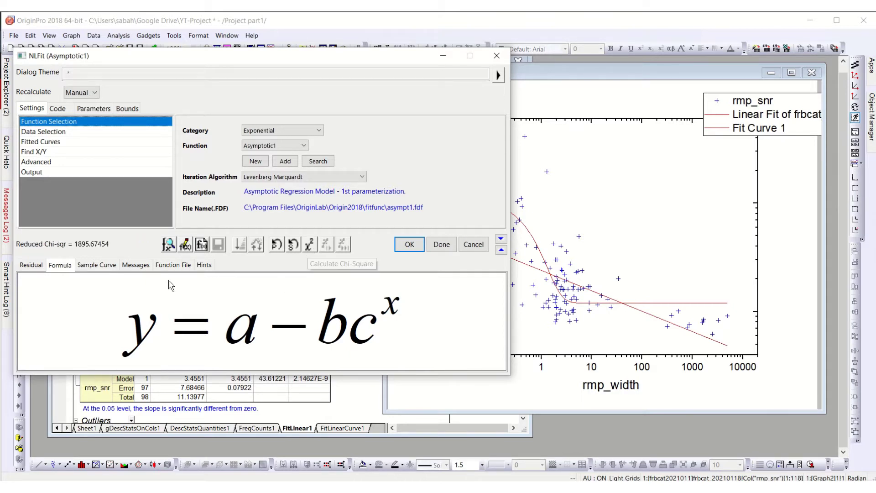
click(139, 265)
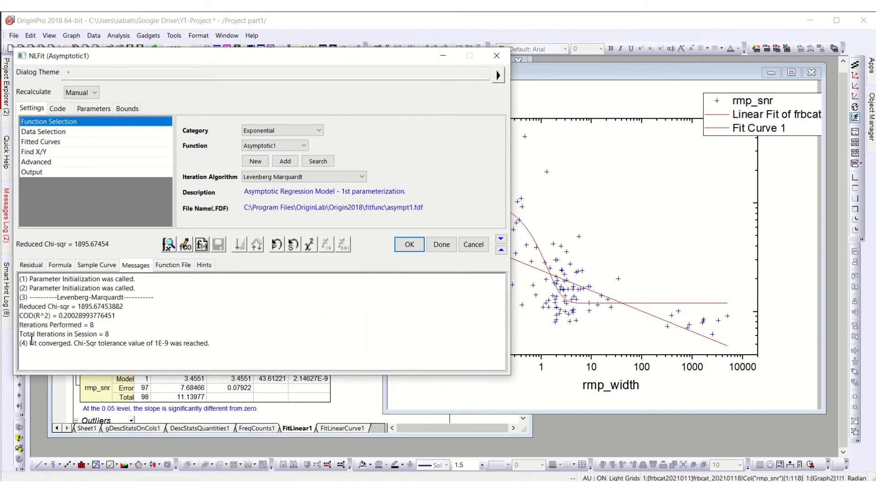
drag(35, 306, 140, 308)
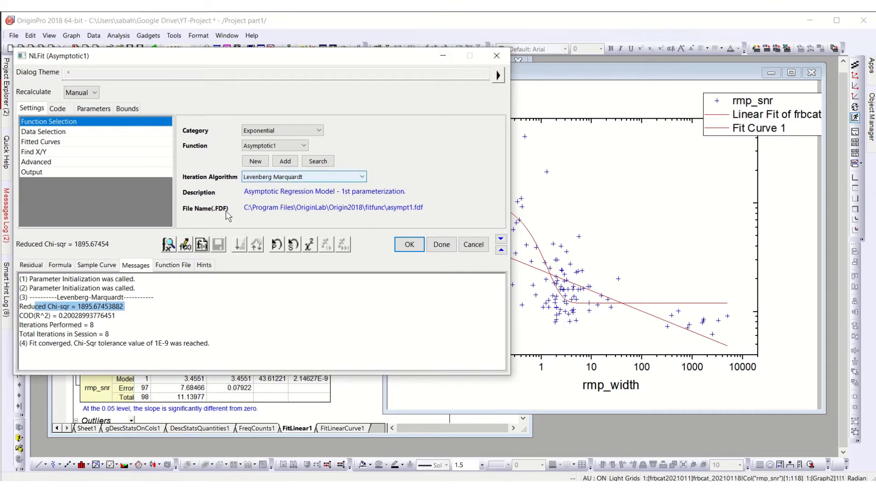
Step: Switch the fit back to Allometric1 from the Origin Basic Functions category
click(304, 146)
click(435, 155)
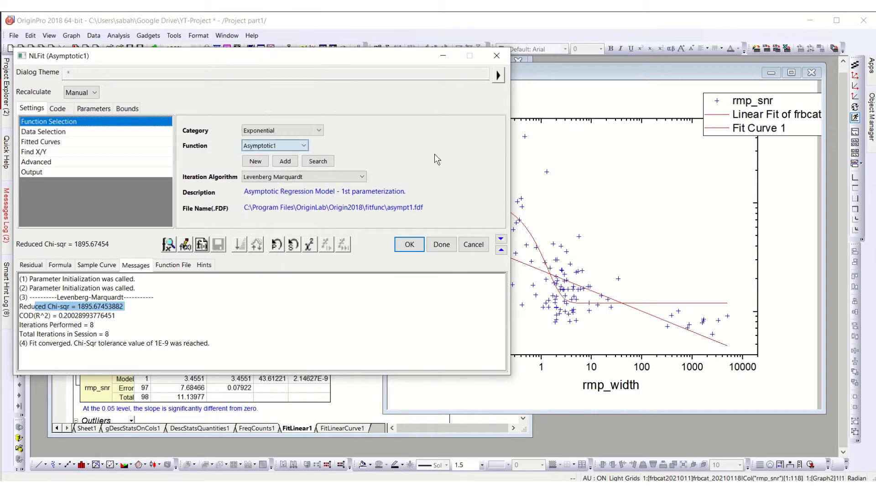
click(288, 145)
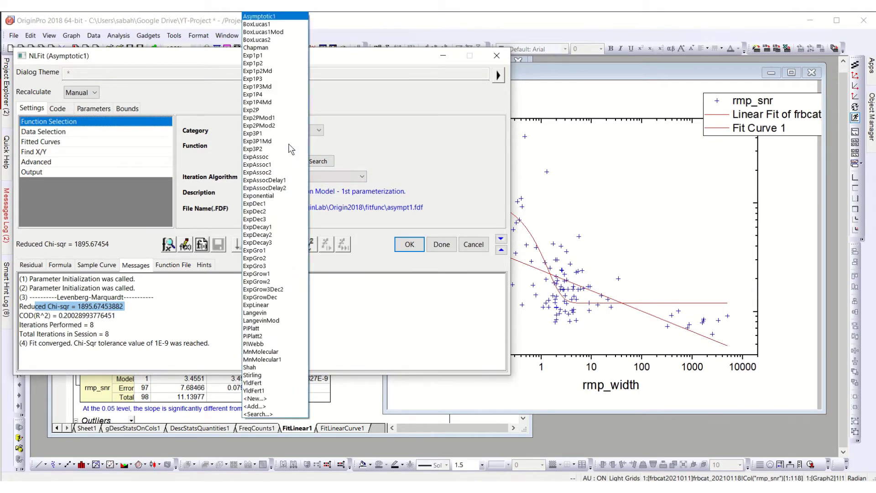
click(422, 137)
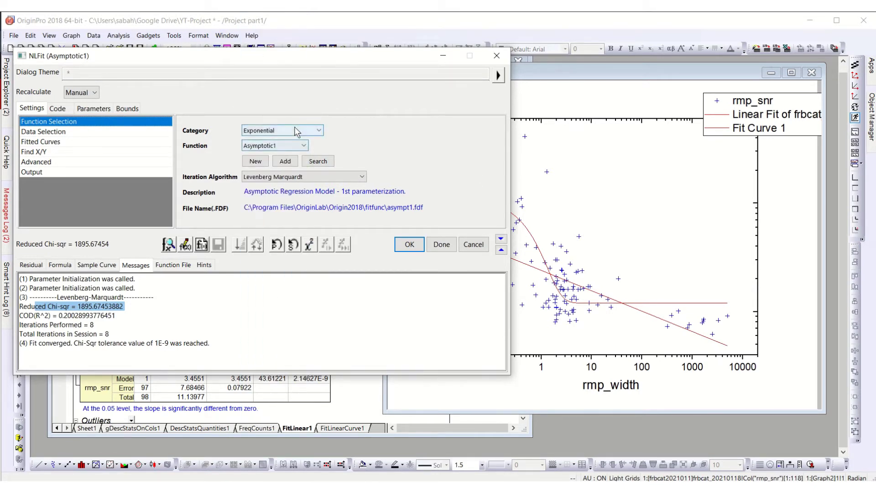
click(298, 130)
click(276, 141)
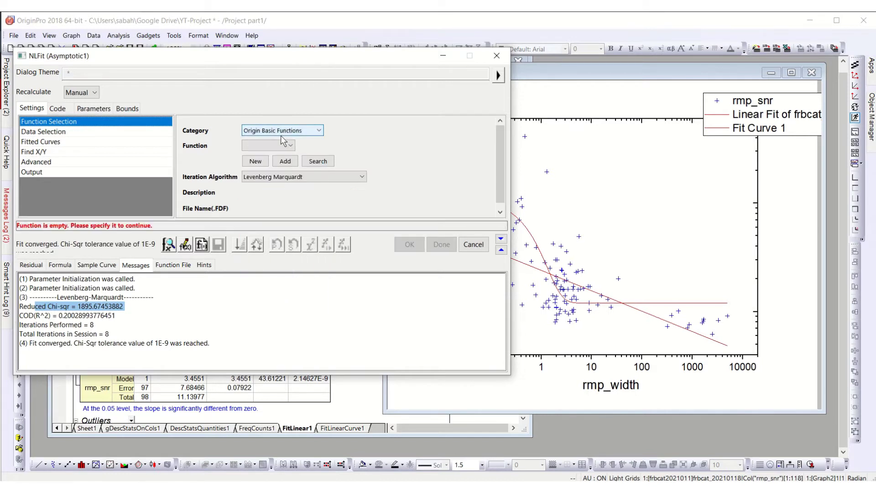
click(287, 146)
click(280, 156)
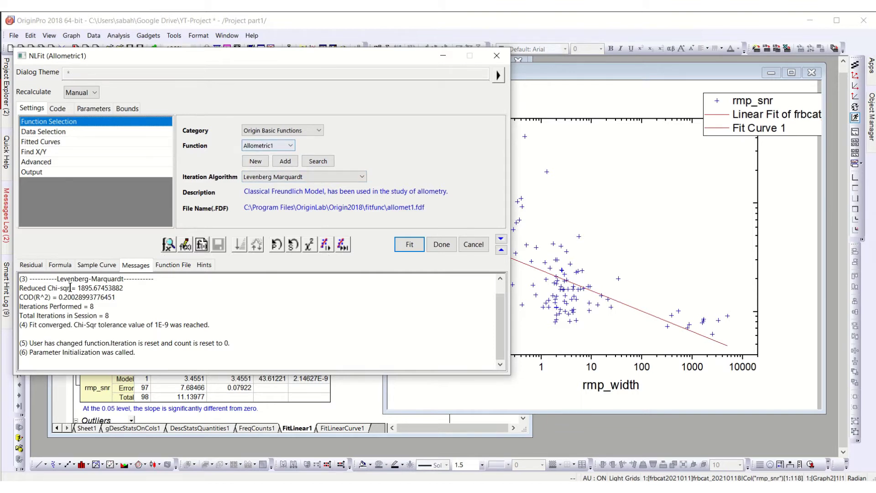
Step: Fit Allometric1 to convergence, reaching Reduced Chi-sqr 1942.70 in 5 iterations
click(60, 265)
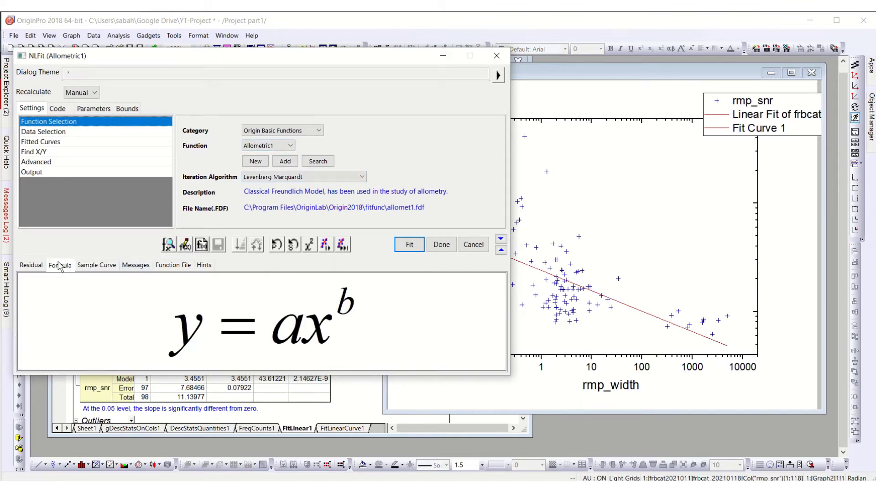
click(136, 265)
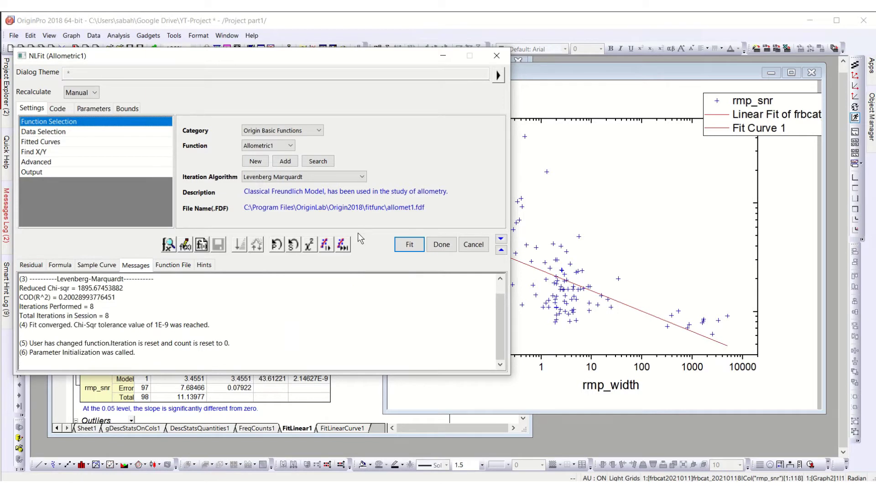
click(346, 244)
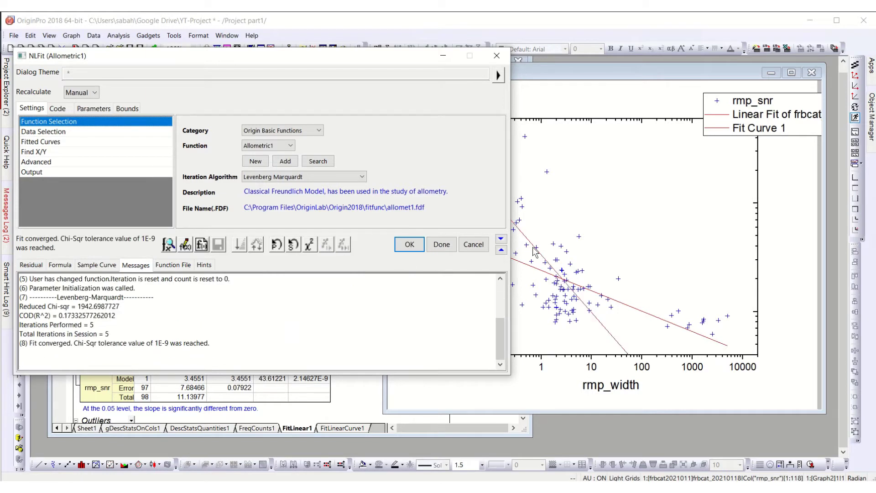
drag(417, 56, 336, 60)
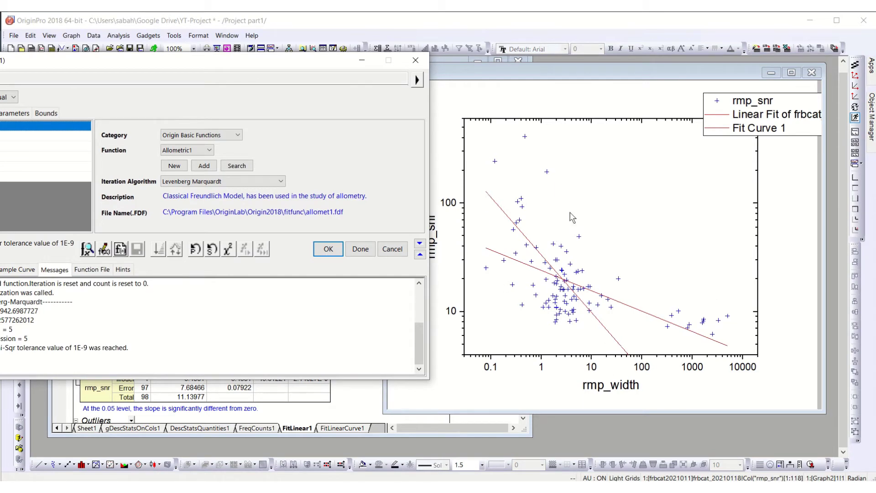
drag(229, 73, 365, 77)
Step: Inspect Data Selection's weighting methods, leaving Weights at Use Each Range's Setting
click(161, 141)
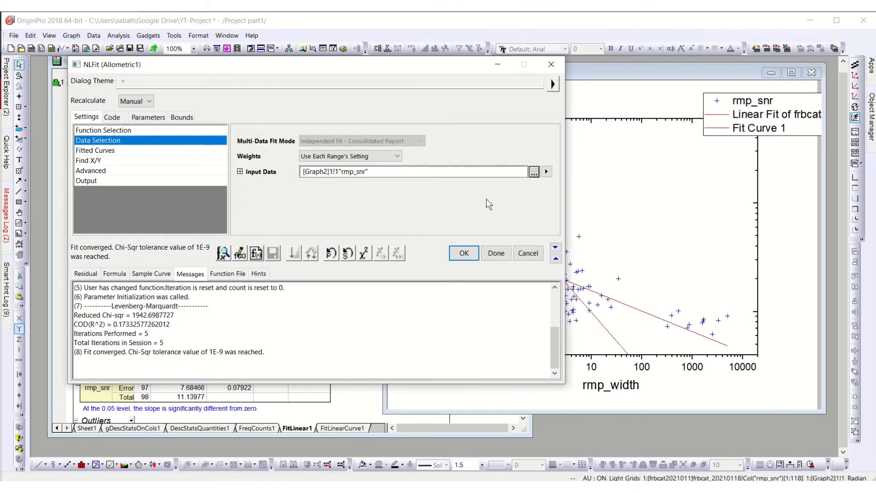
click(346, 156)
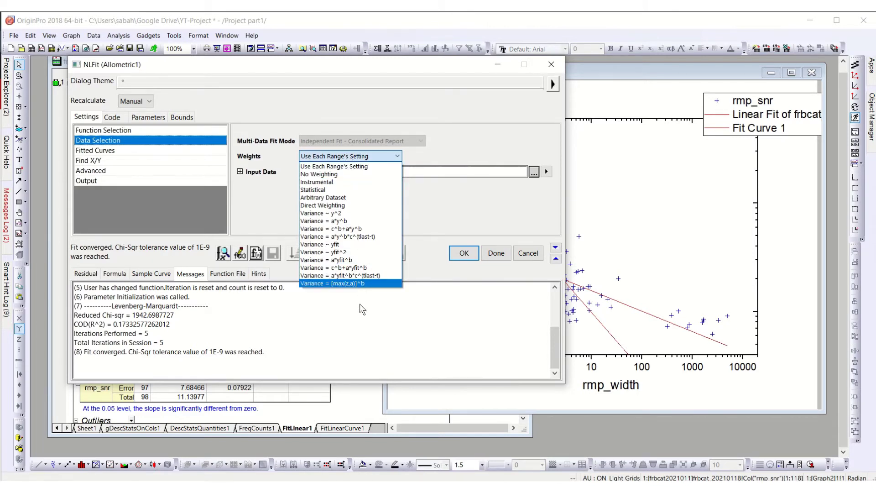
click(463, 147)
Step: Toggle parameter a's Fixed box on and off, then finalize the Allometric1 fit (a 33.32936, b -0.53144)
click(118, 130)
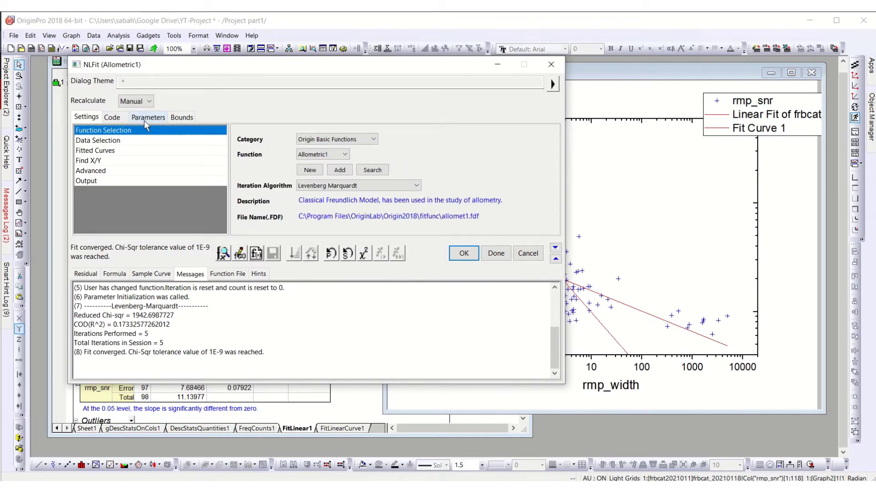
click(147, 117)
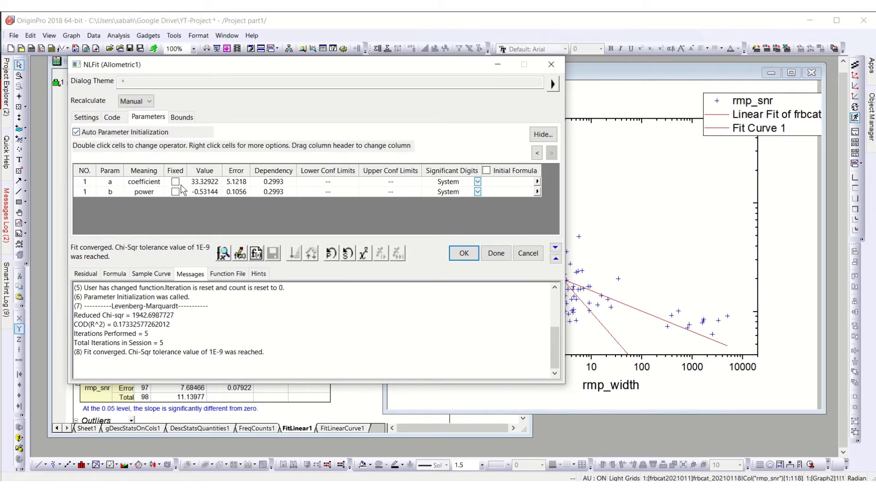
click(201, 184)
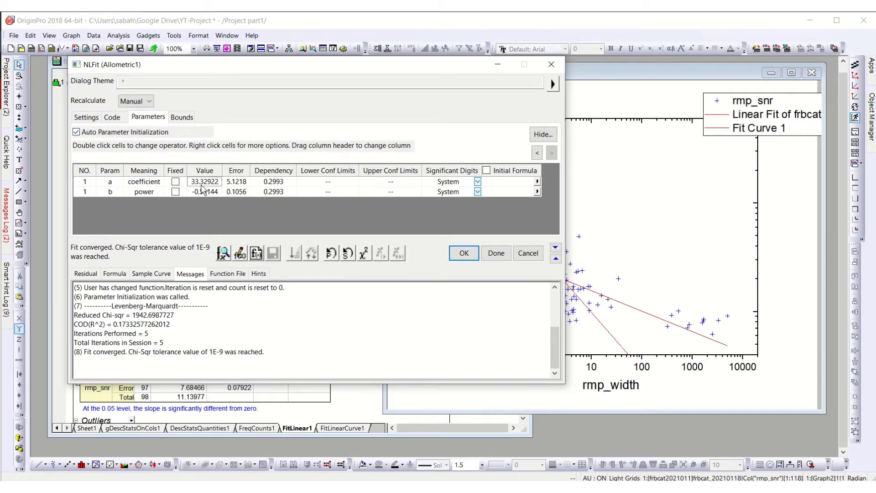
click(175, 181)
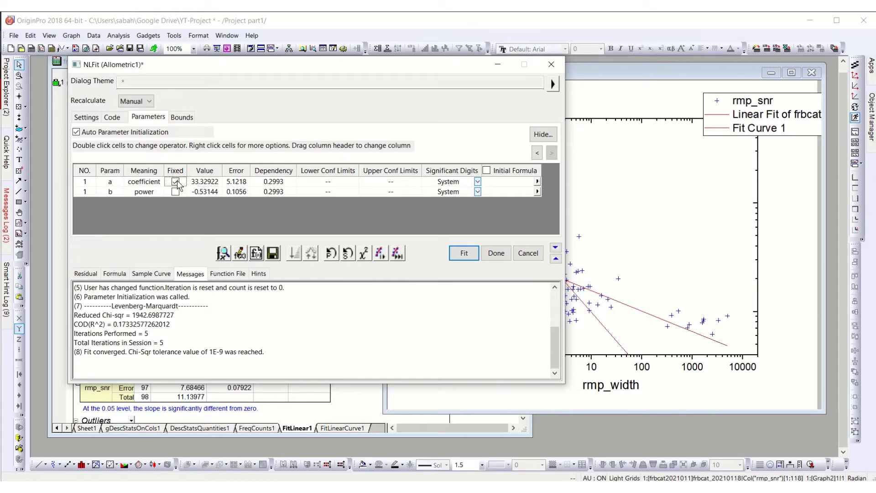
click(201, 185)
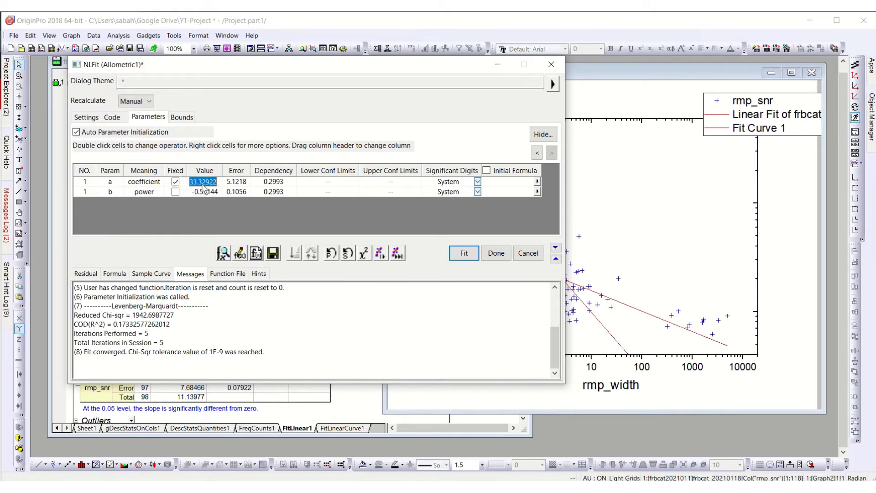
click(175, 182)
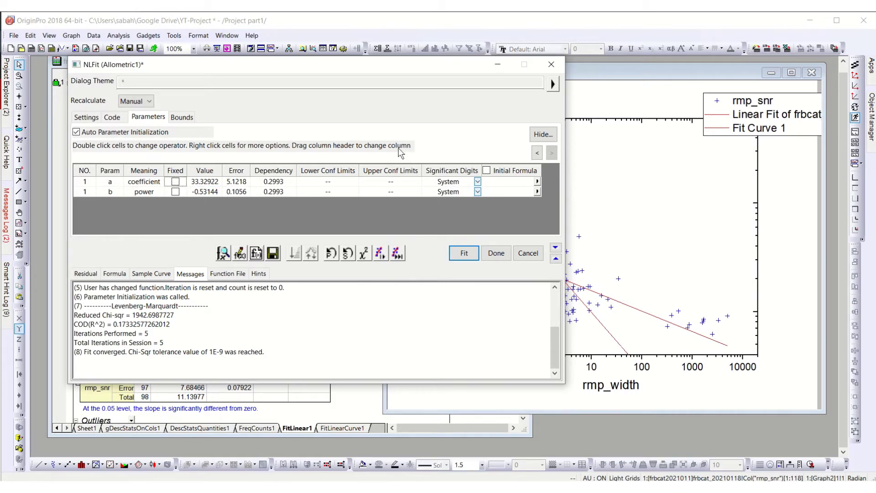
click(464, 255)
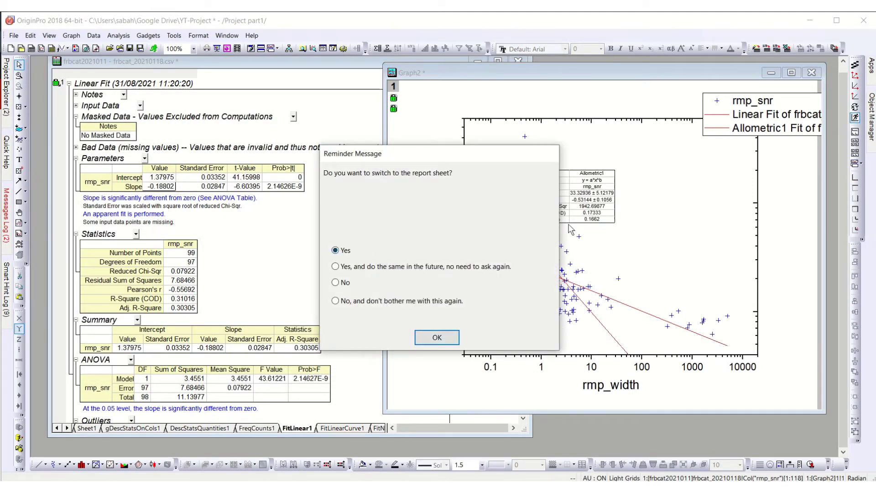
Step: Browse the FitNL1 report's notes, parameters a and b and ANOVA results, then return to Graph2
click(439, 339)
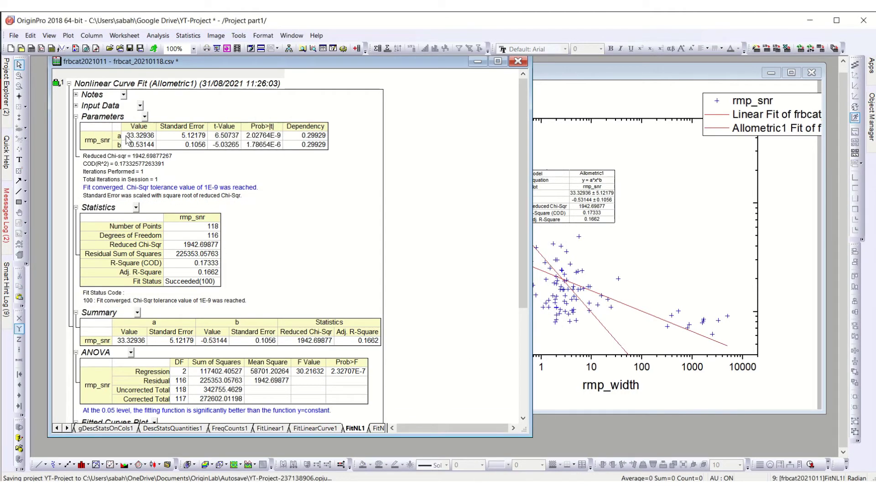
click(77, 94)
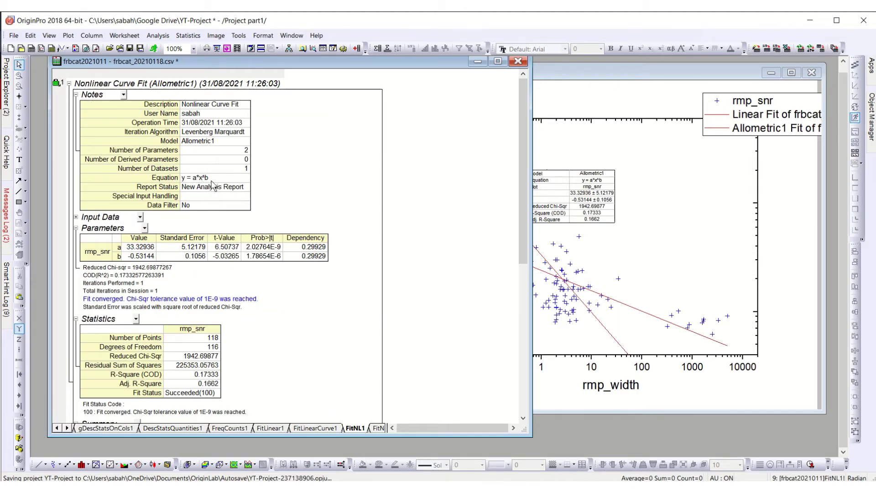
click(77, 95)
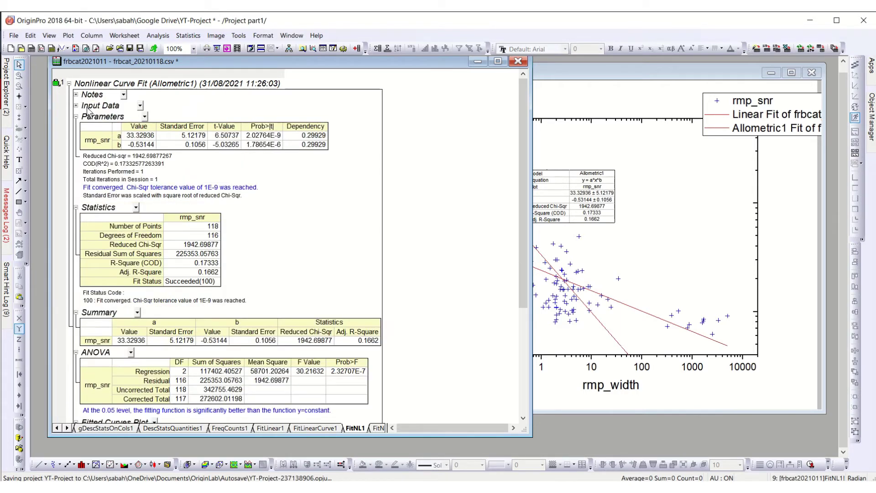
click(137, 137)
click(141, 145)
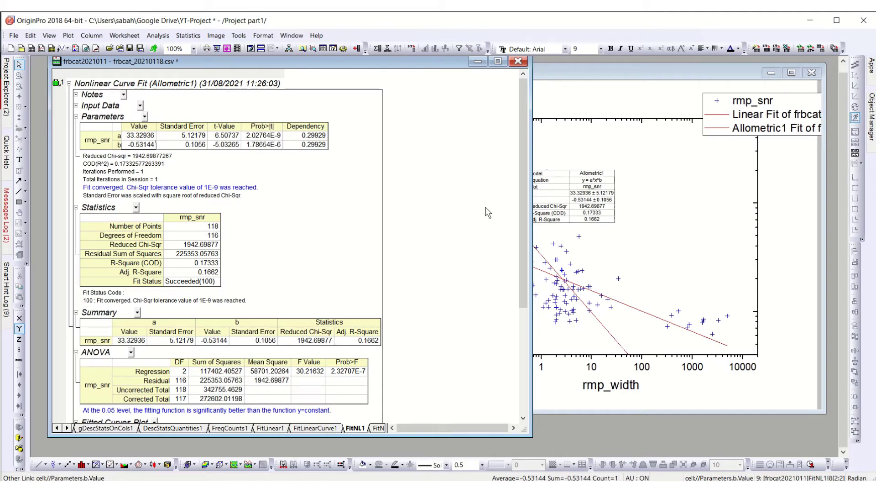
scroll(152, 343, down, 1)
scroll(152, 342, down, 5)
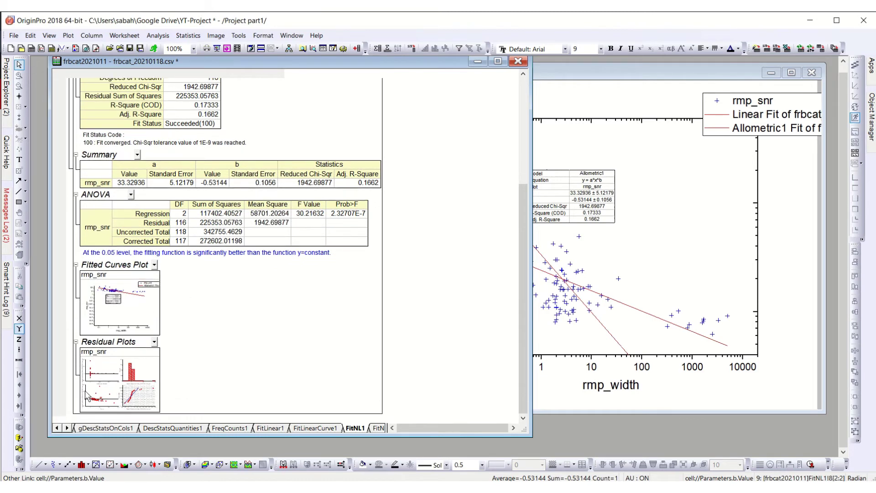
click(702, 184)
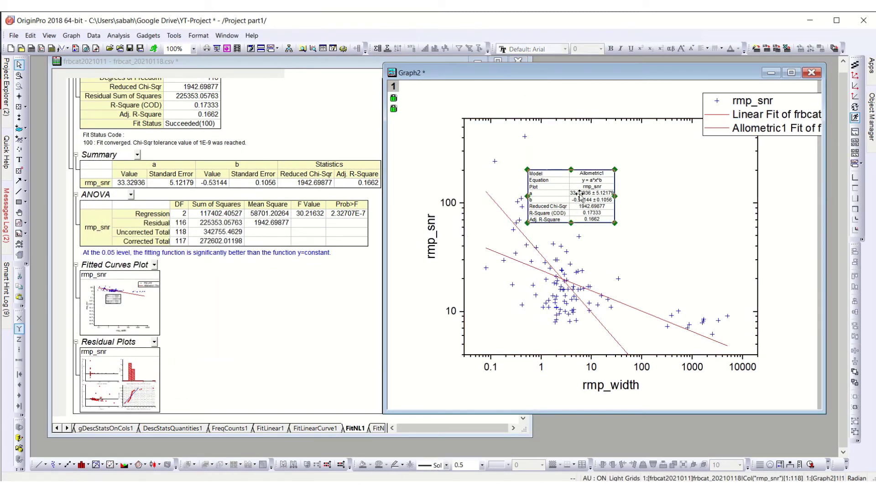
Step: Move the Allometric1 results table to Graph2's upper right and return to the workbook
drag(598, 204, 661, 194)
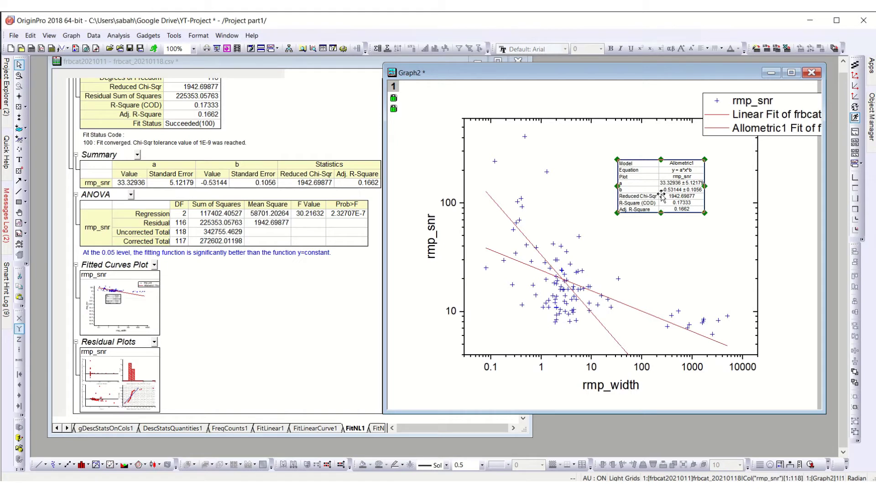
click(72, 431)
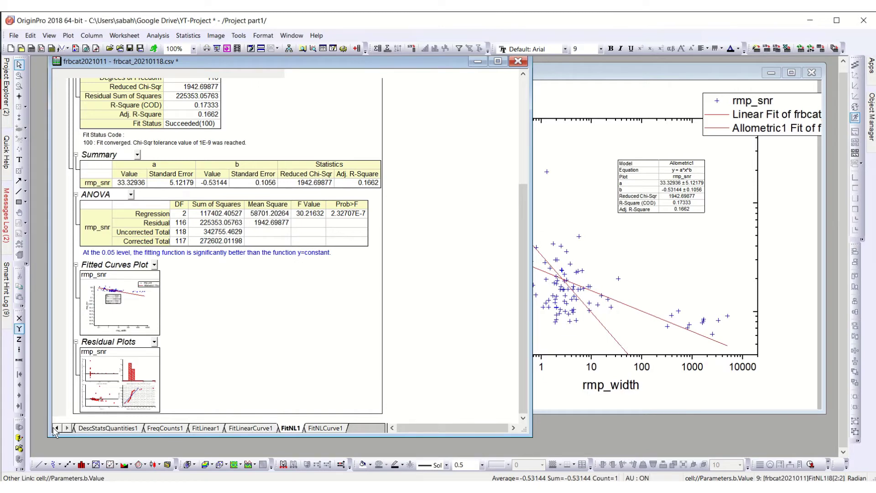
Step: Display the Sheet1 raw-data worksheet and select a cell in column B
click(56, 428)
click(56, 428)
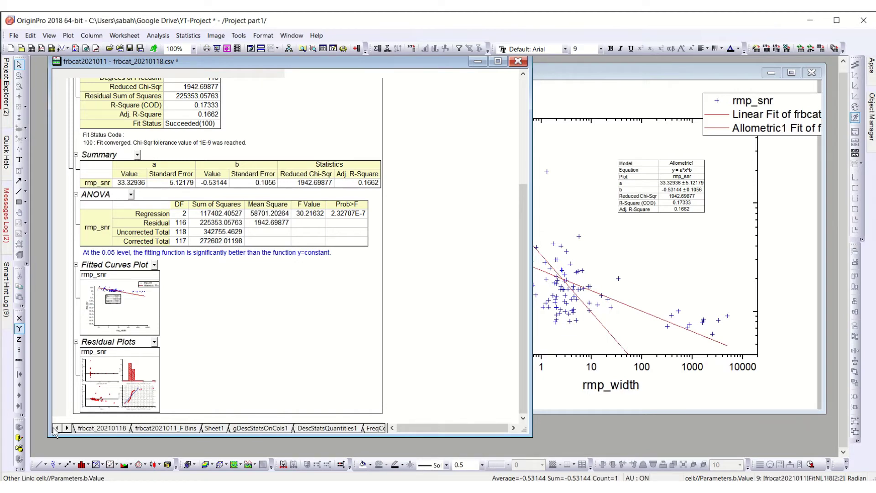
click(213, 428)
click(400, 181)
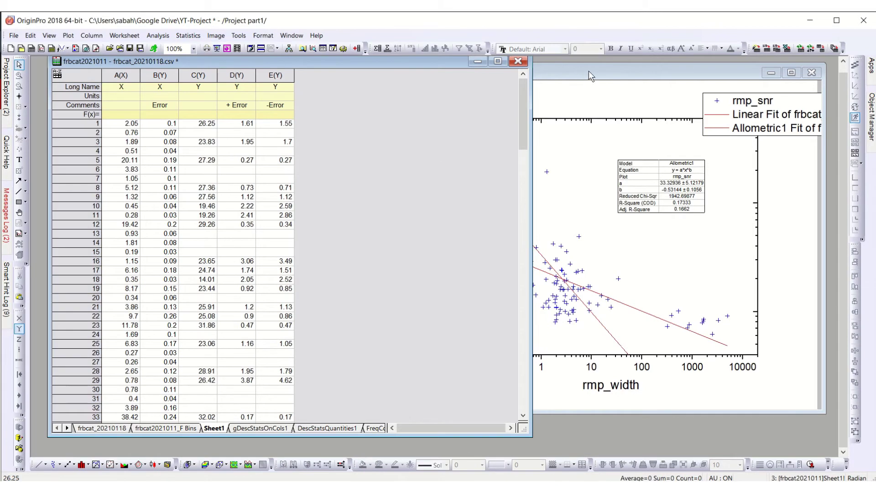
click(588, 70)
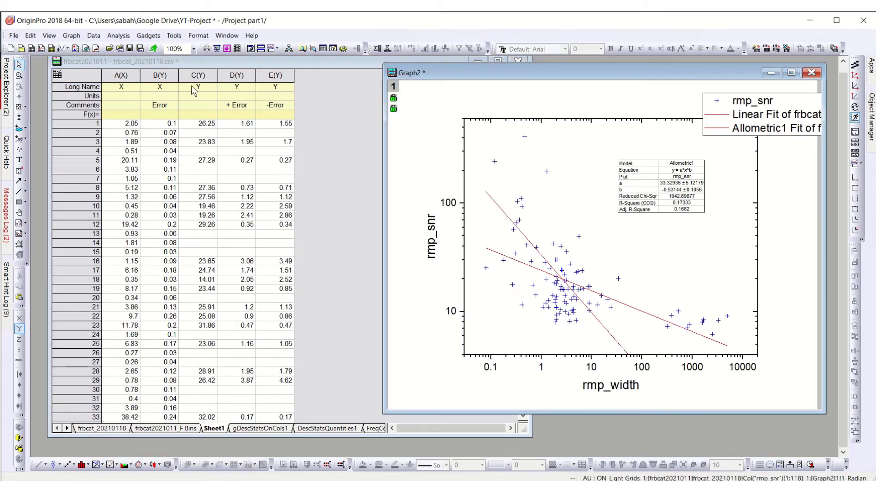
click(123, 75)
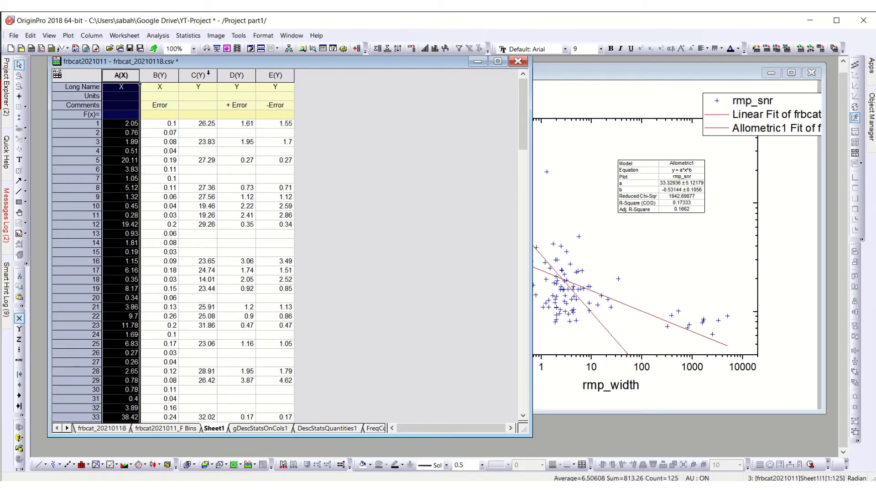
click(162, 95)
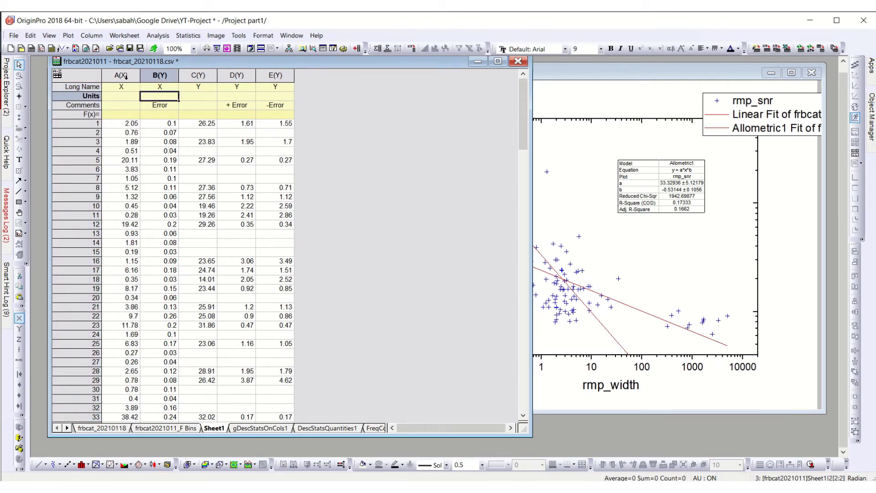
Step: Set column B as X Error
click(158, 75)
right_click(159, 77)
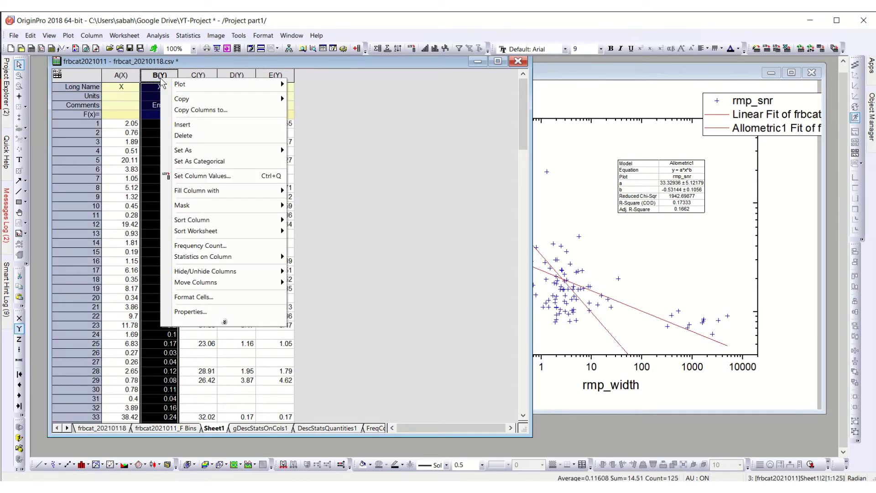
mouse_move(208, 152)
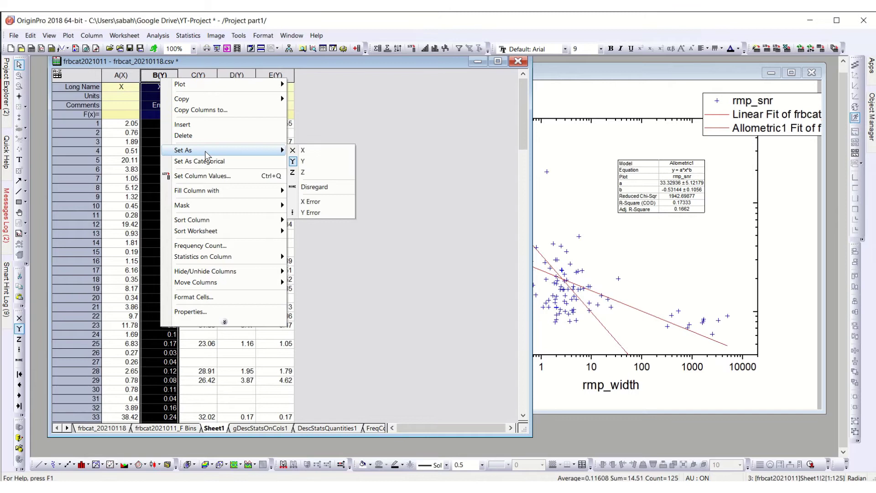
click(325, 202)
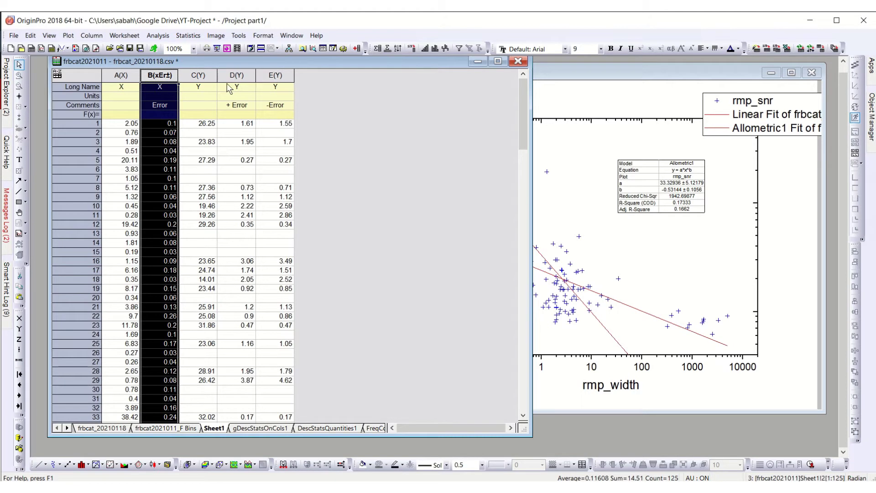
Step: Set columns D and E as Y Error, then select columns A through E
click(239, 76)
right_click(246, 80)
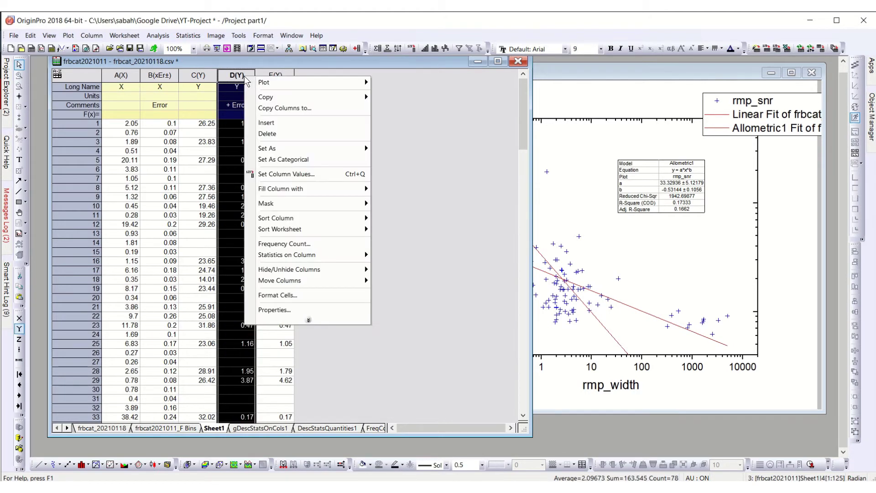
mouse_move(307, 148)
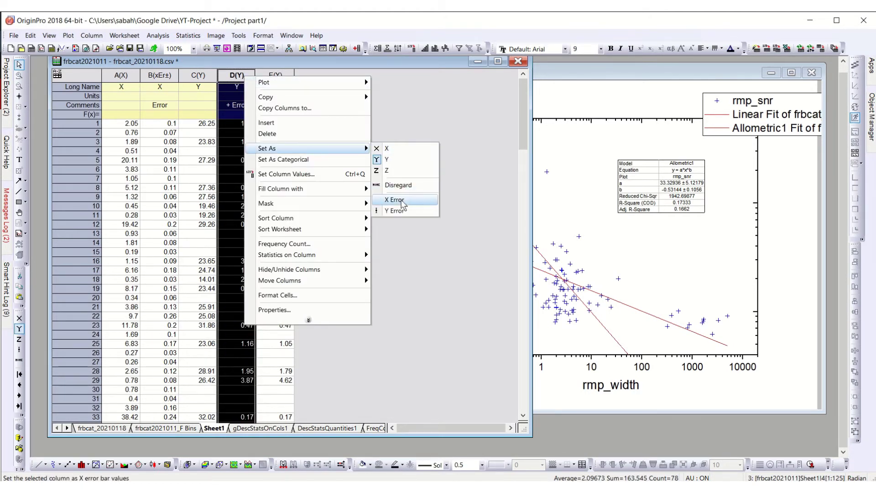
click(401, 212)
click(278, 76)
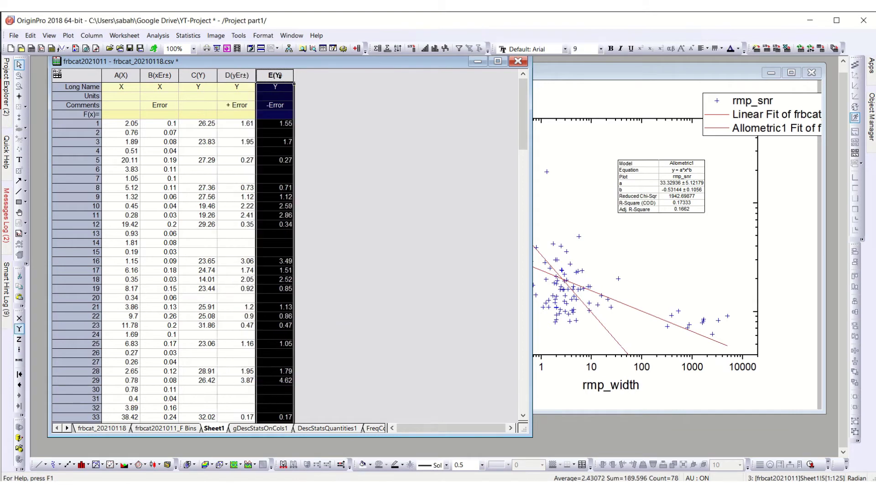
right_click(279, 77)
mouse_move(344, 149)
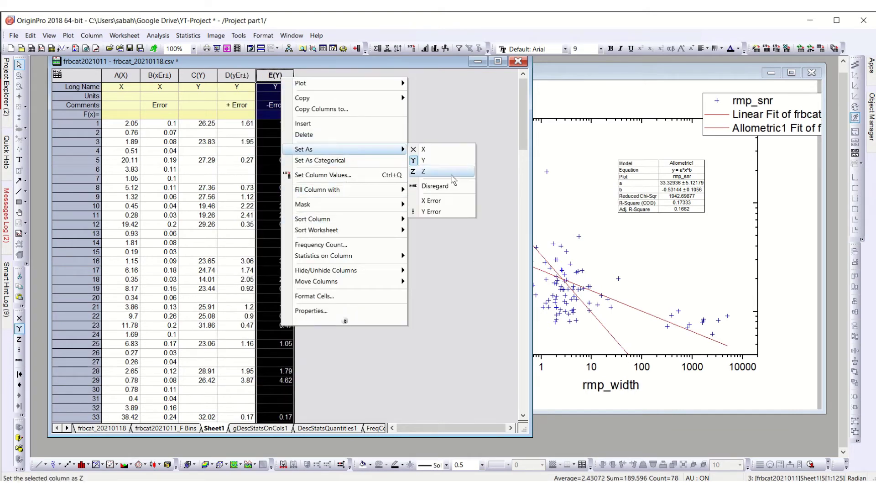
click(448, 209)
click(343, 135)
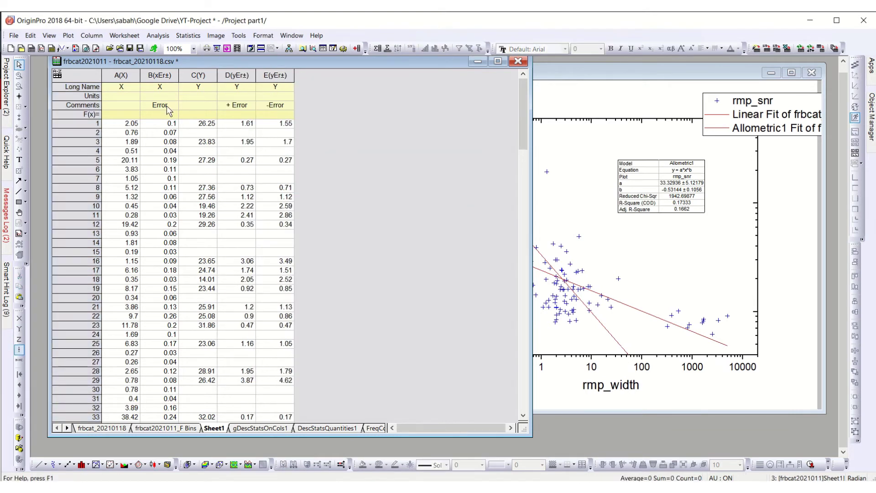
drag(115, 75, 285, 81)
Step: Plot the selected columns as a scatter graph, then move and enlarge the Graph3 window
right_click(280, 72)
mouse_move(325, 79)
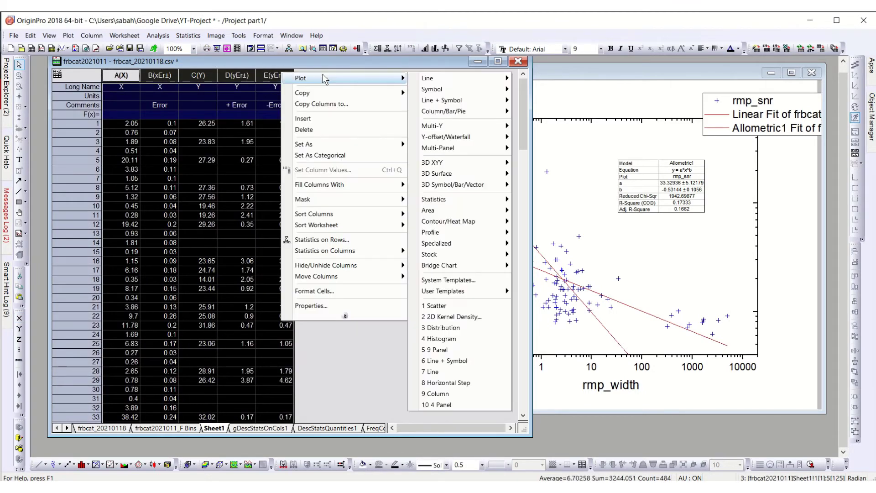
mouse_move(445, 91)
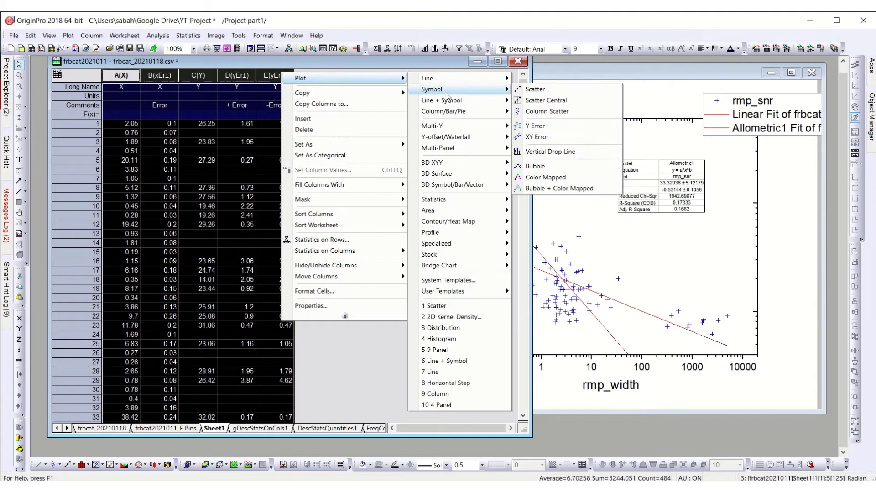
click(535, 90)
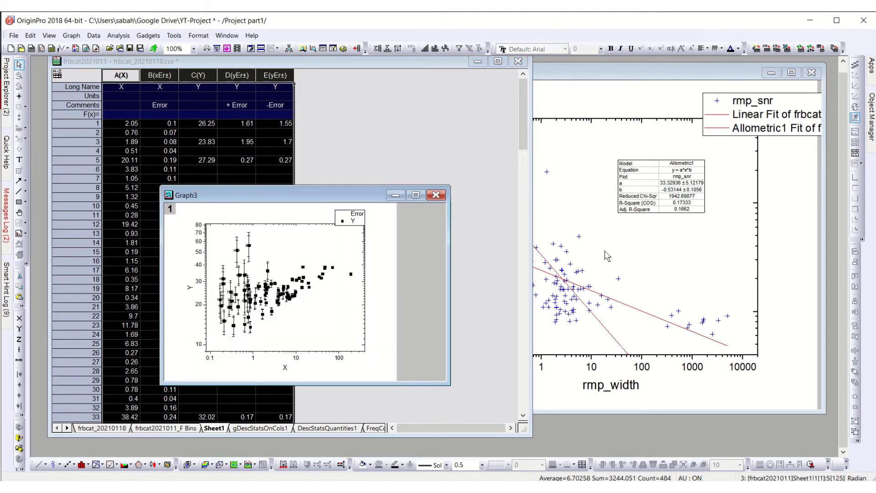
drag(233, 200, 289, 85)
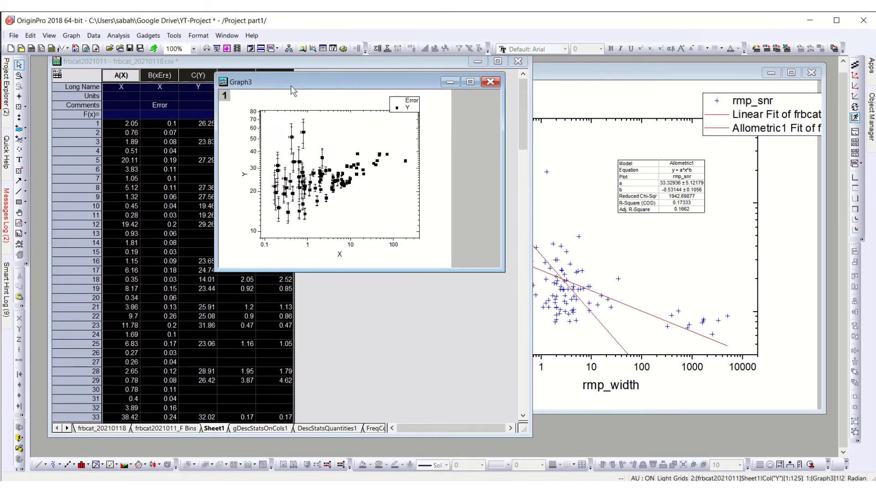
drag(216, 272, 54, 372)
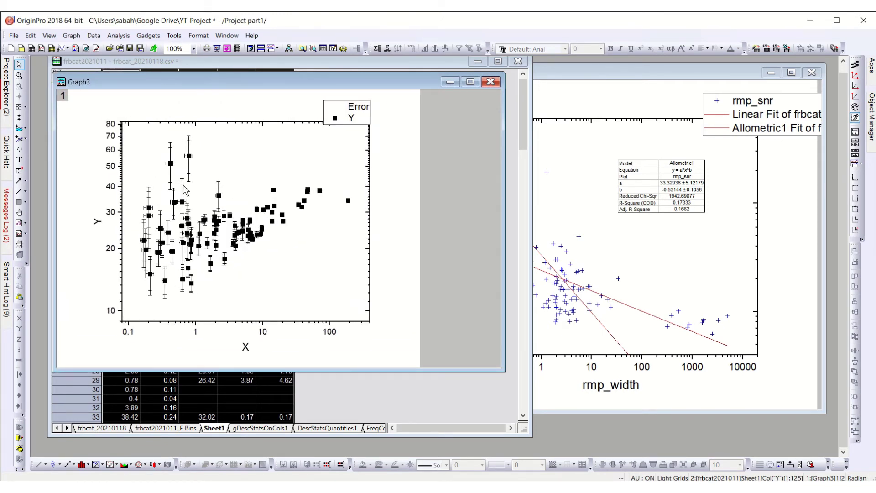
Step: In Plot Details, make E"Y" error bars Plus only and D"Y" error bars Minus only, then apply
double_click(253, 162)
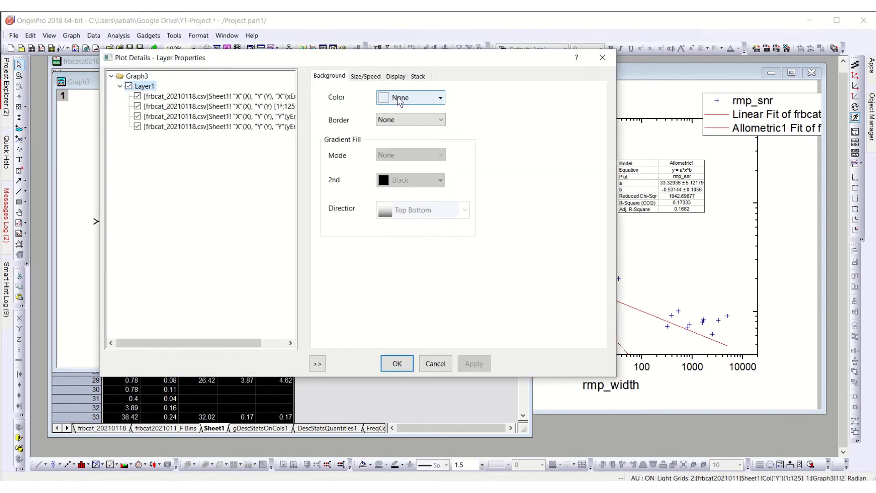
drag(383, 61, 624, 83)
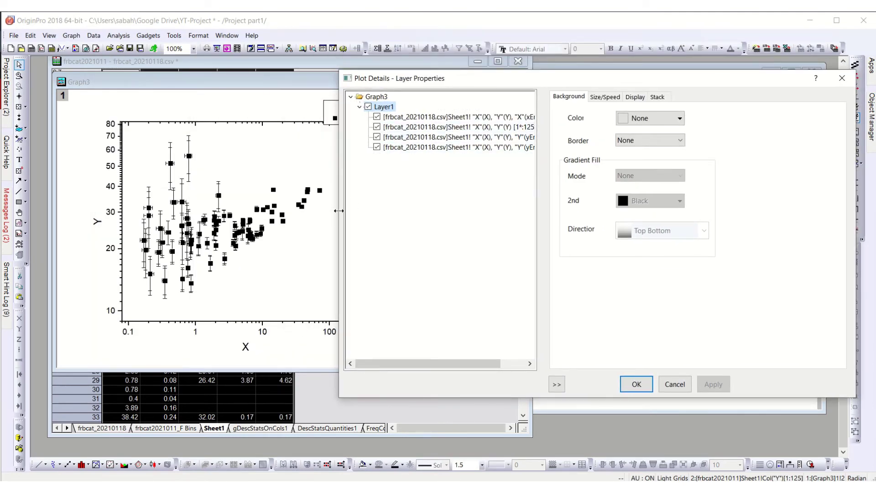
drag(338, 211, 260, 211)
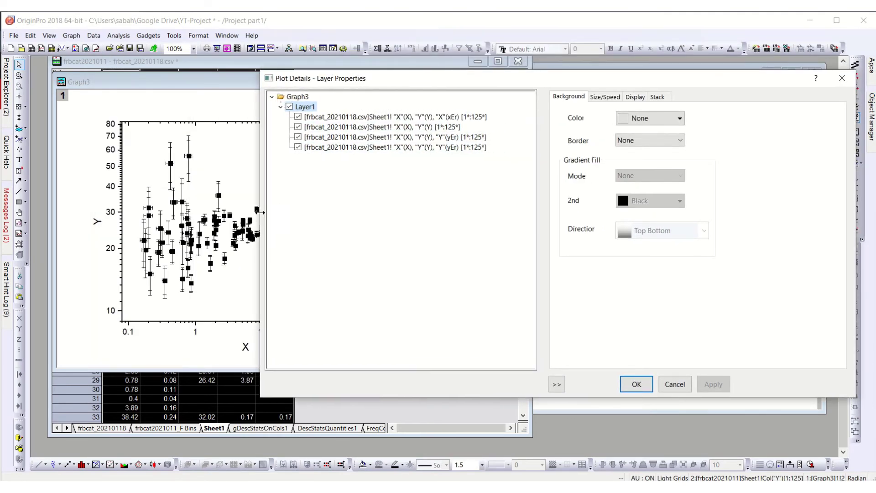
click(420, 152)
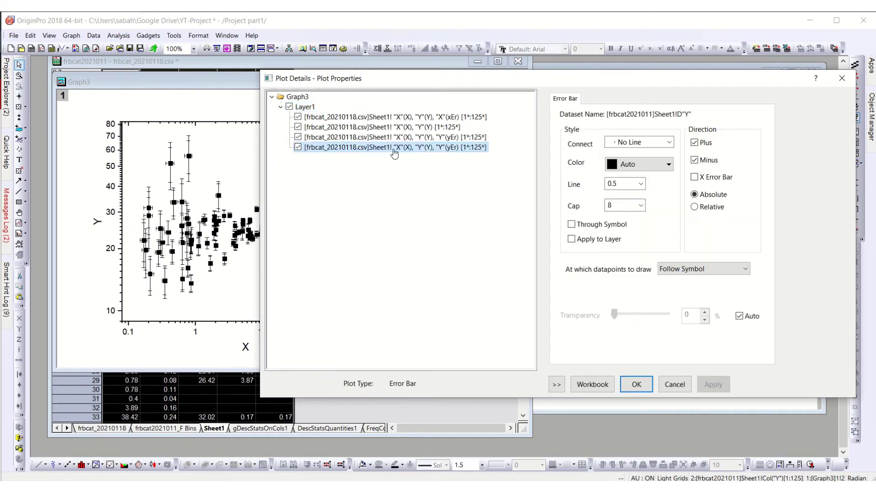
click(394, 138)
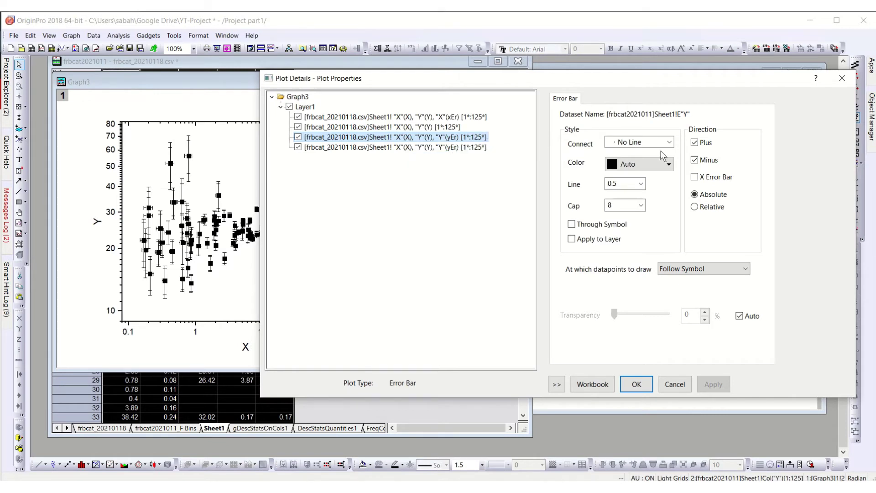
click(694, 161)
click(418, 147)
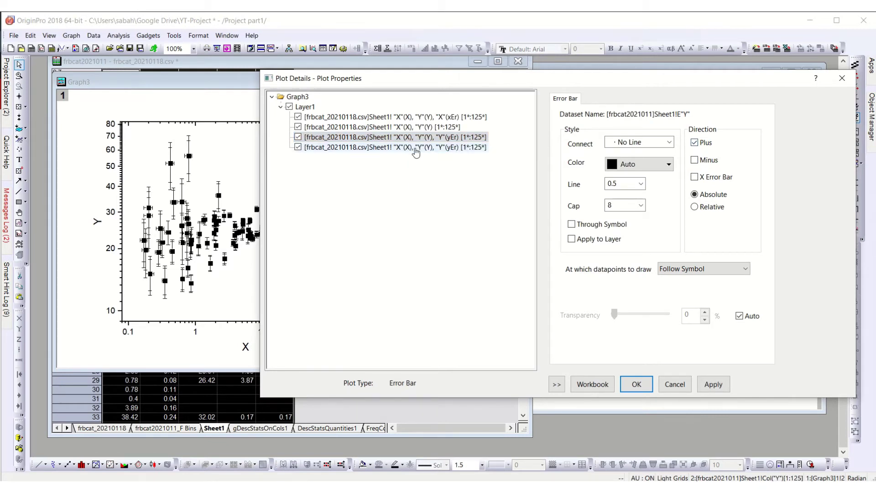
click(694, 143)
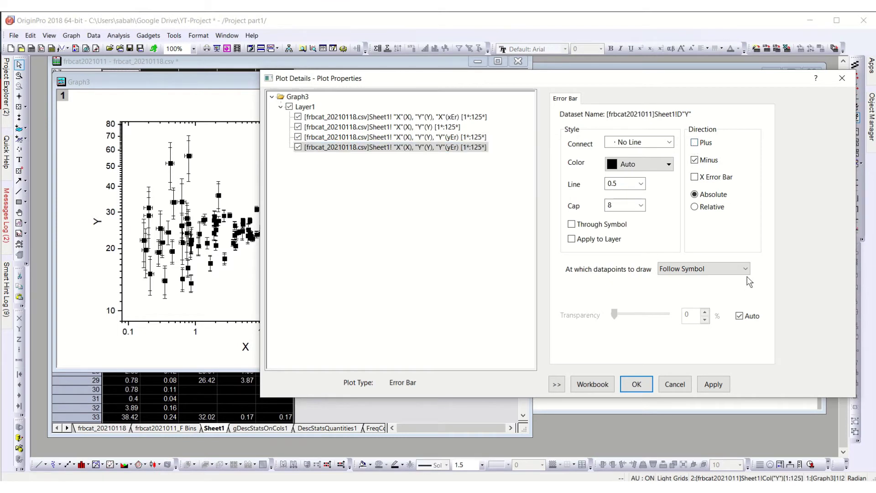
click(714, 384)
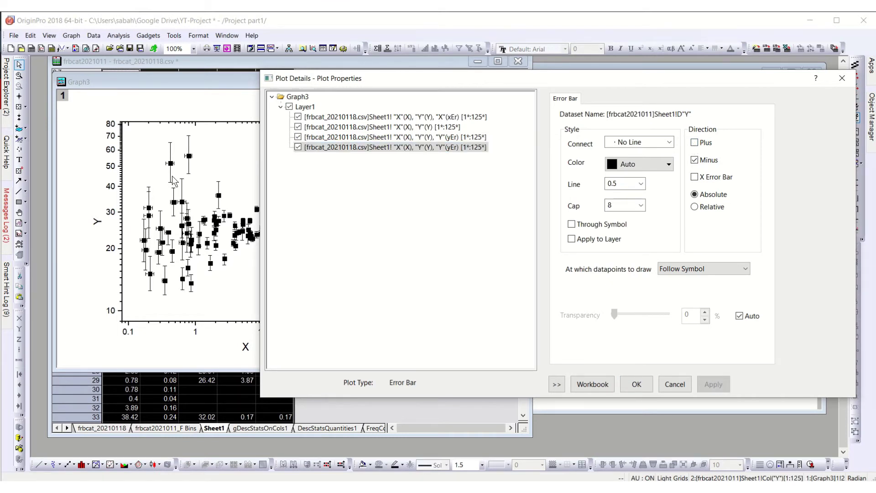
click(636, 384)
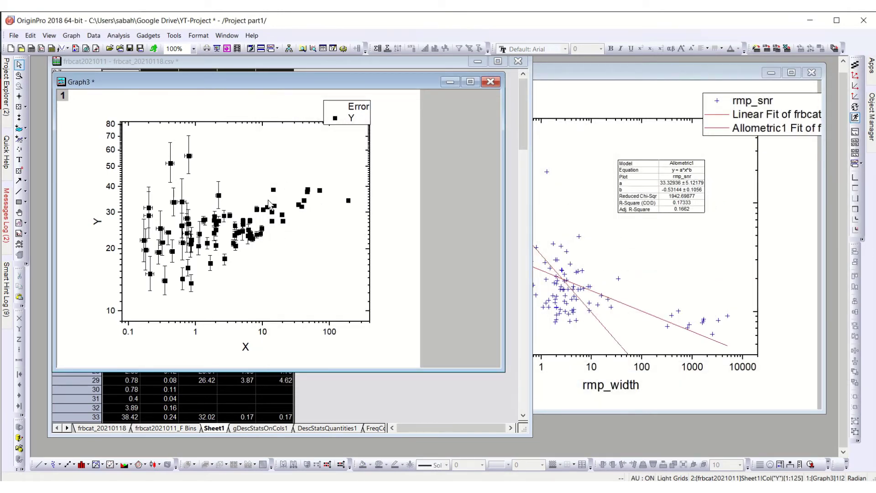
Step: Select Graph3's data plot and set the E"Y" error bar colour to LT Gray in Plot Details
drag(260, 85, 539, 79)
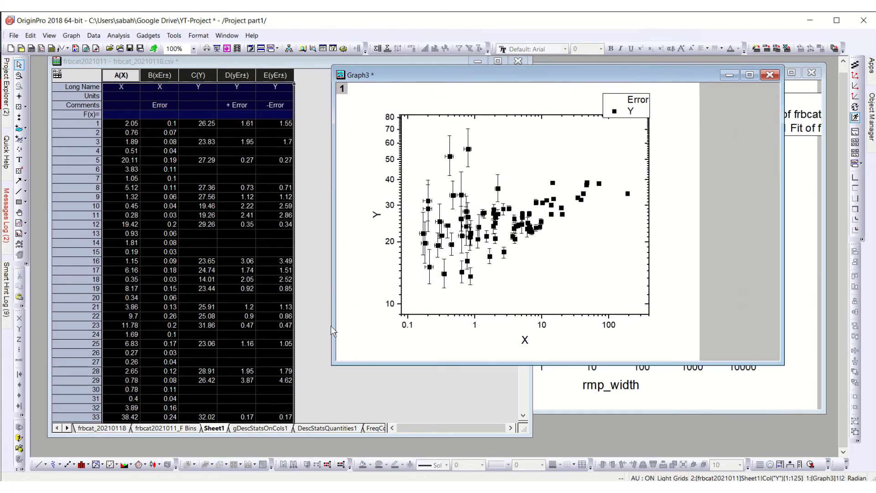
click(222, 363)
click(576, 291)
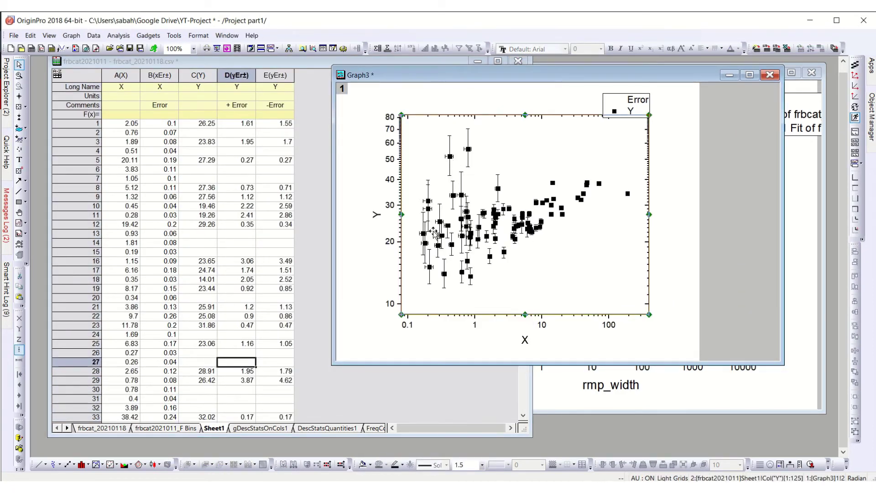
click(429, 203)
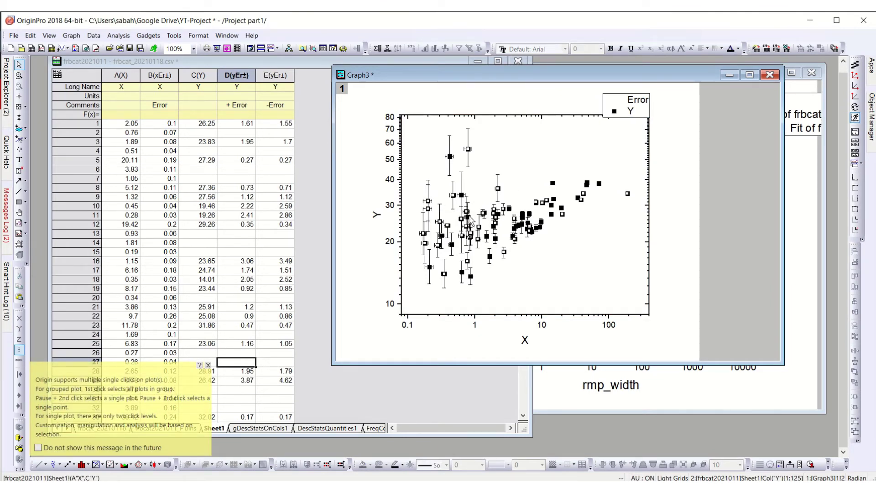
double_click(493, 211)
key(Down)
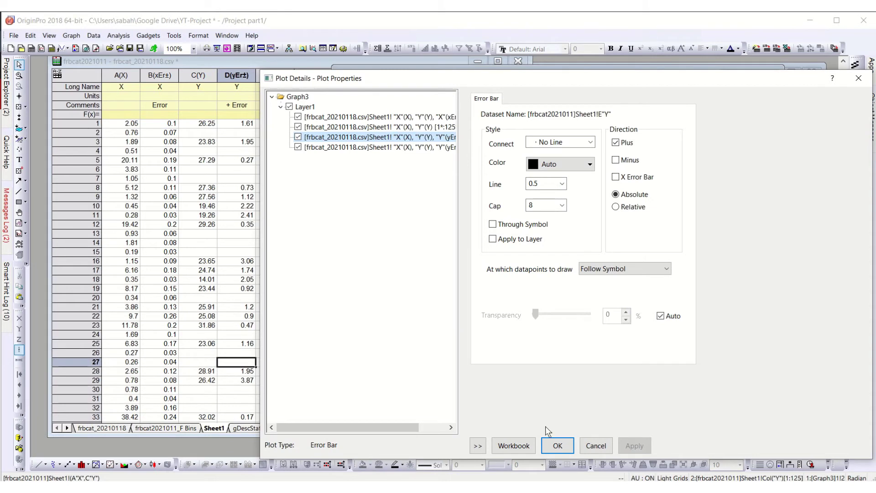
click(575, 165)
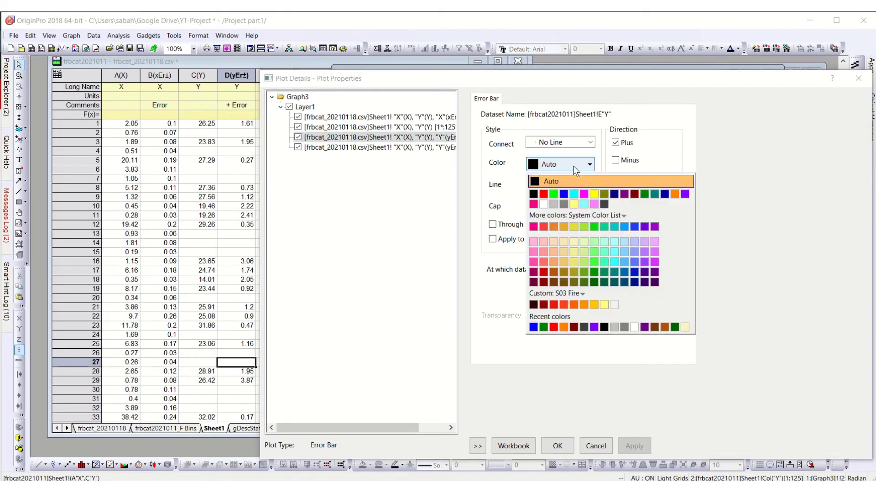
click(555, 203)
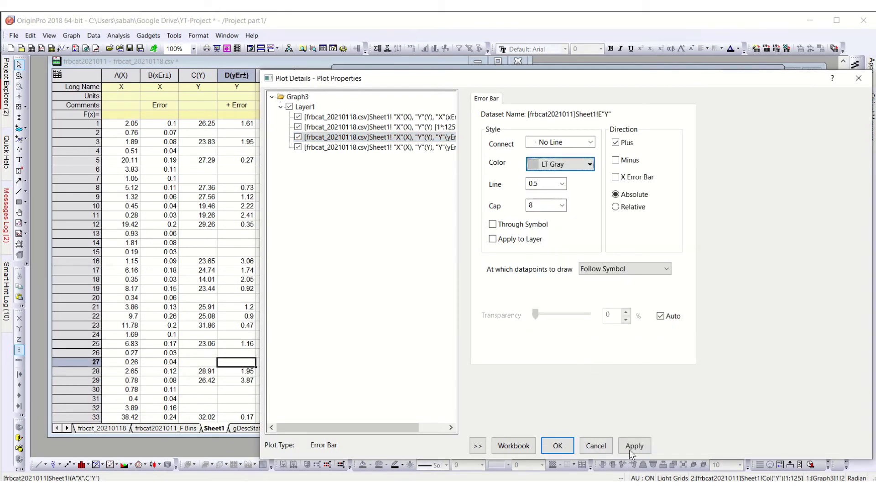
click(589, 166)
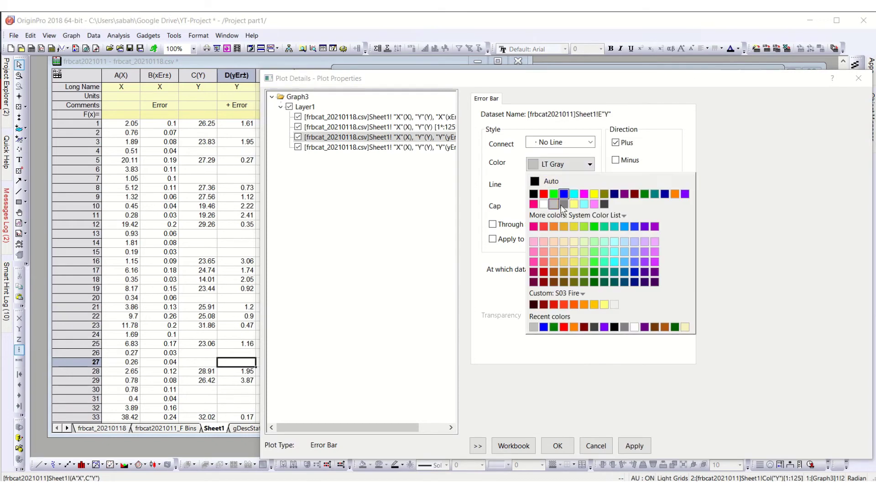
click(632, 446)
click(557, 446)
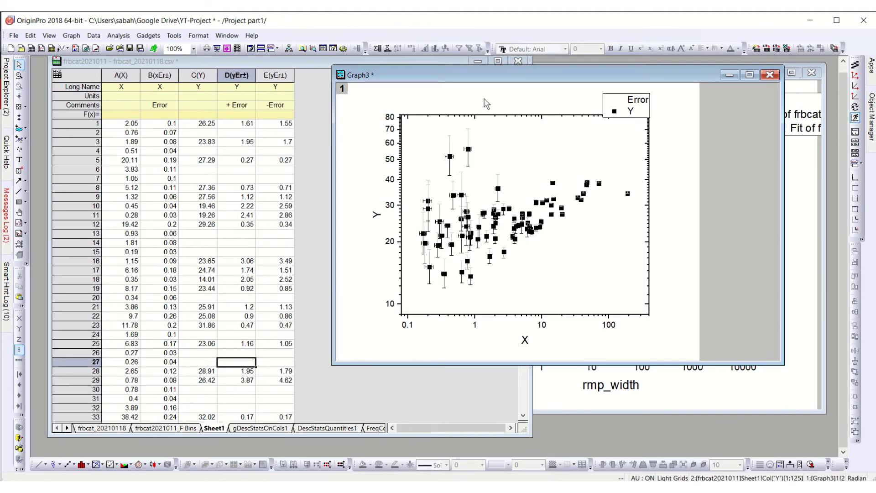
Step: Reposition Graph3 and select the single outlier point near Y = 50
drag(505, 77, 534, 77)
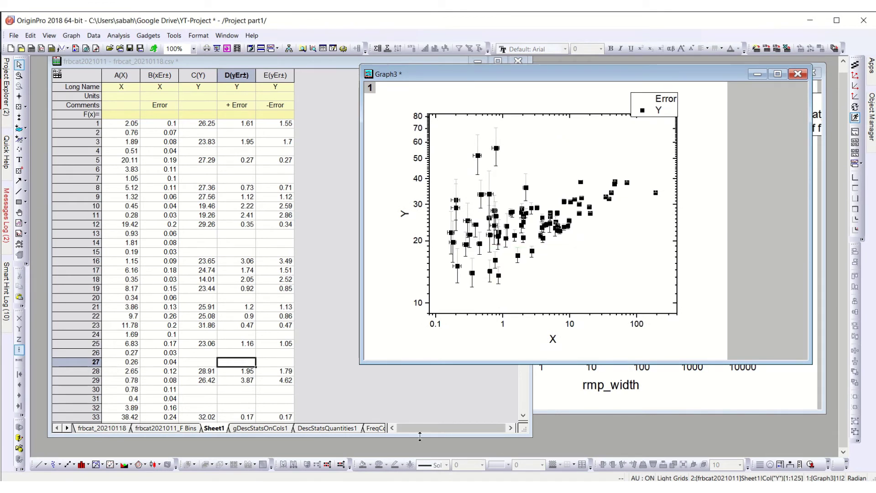
click(419, 435)
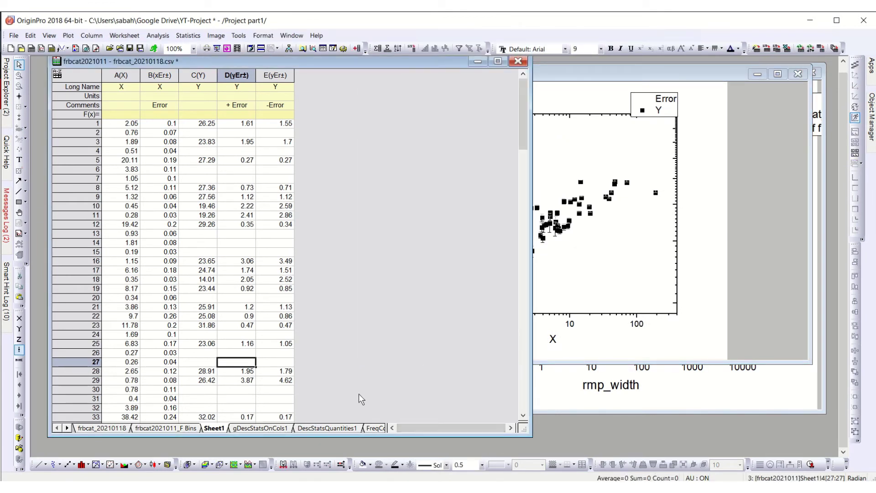
click(588, 265)
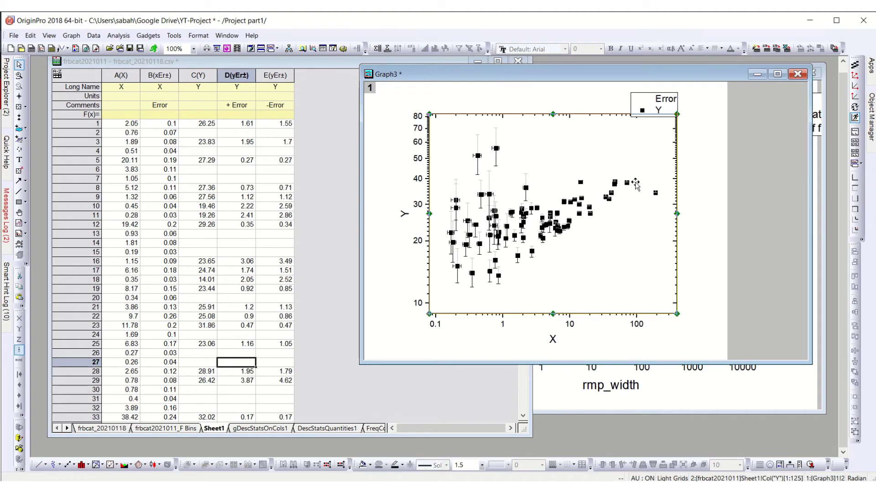
click(478, 155)
click(478, 155)
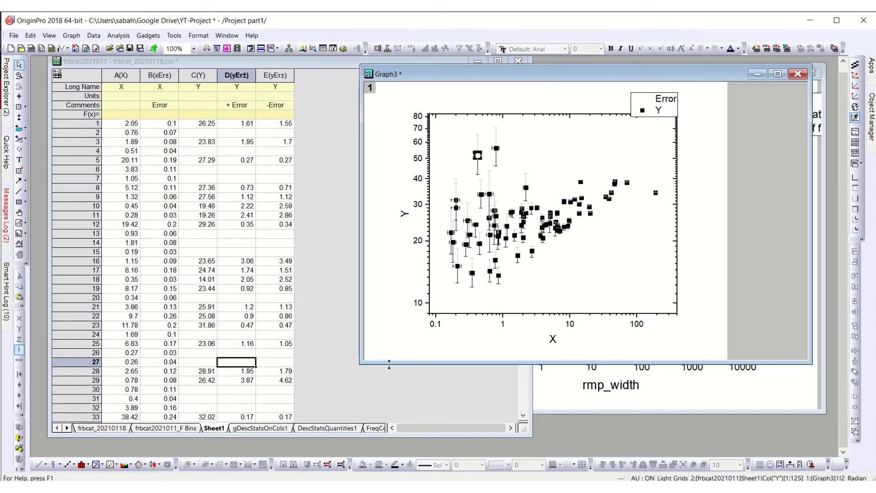
Step: Shrink Graph3 from its left side and start Mask Points on Active Plot
click(429, 430)
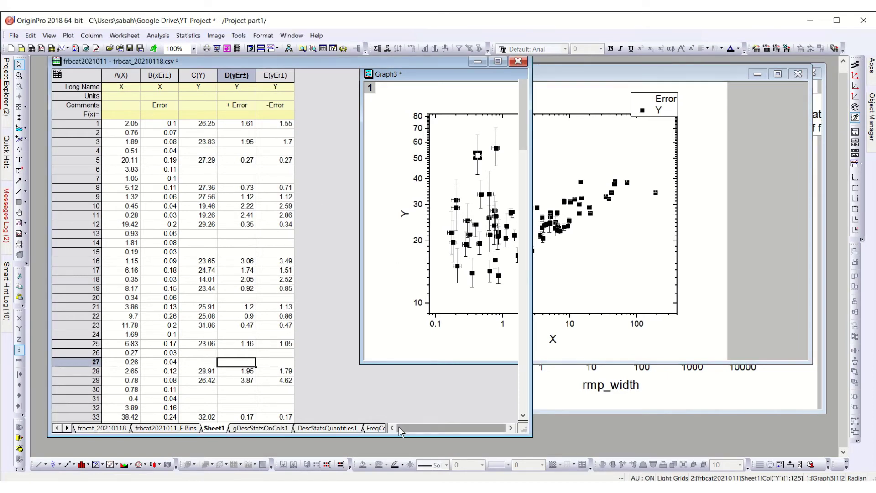
click(588, 132)
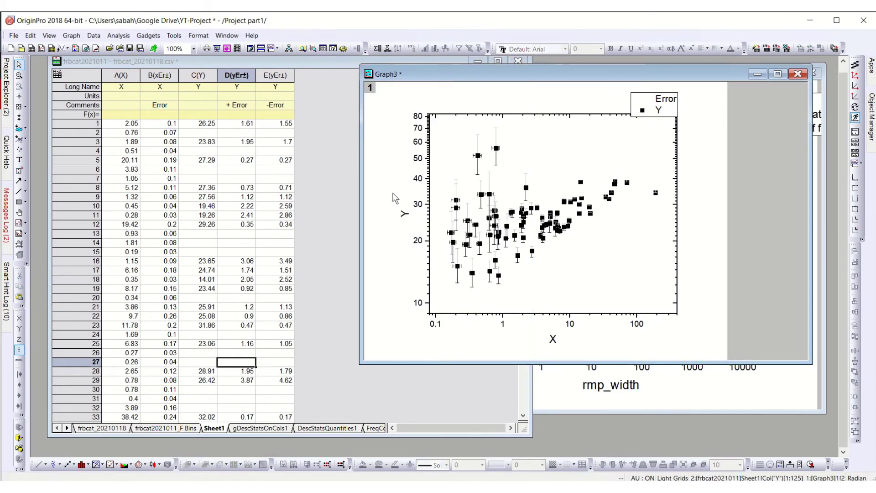
drag(363, 201, 456, 200)
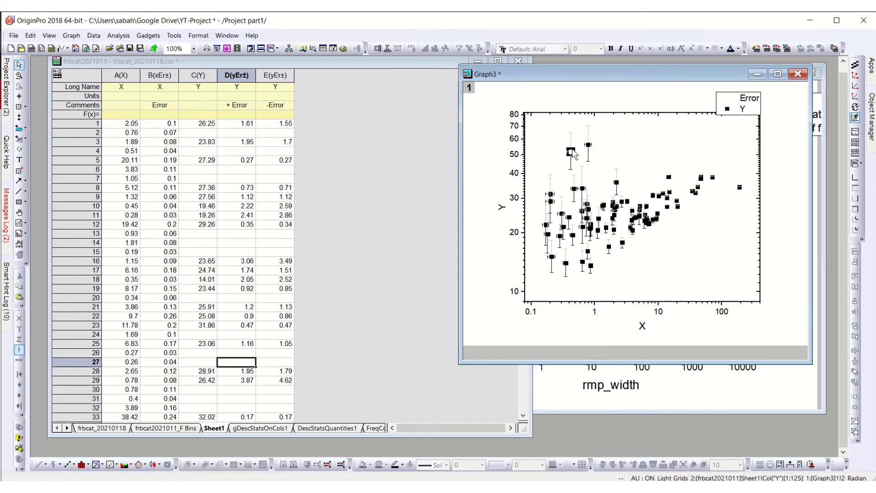
click(20, 139)
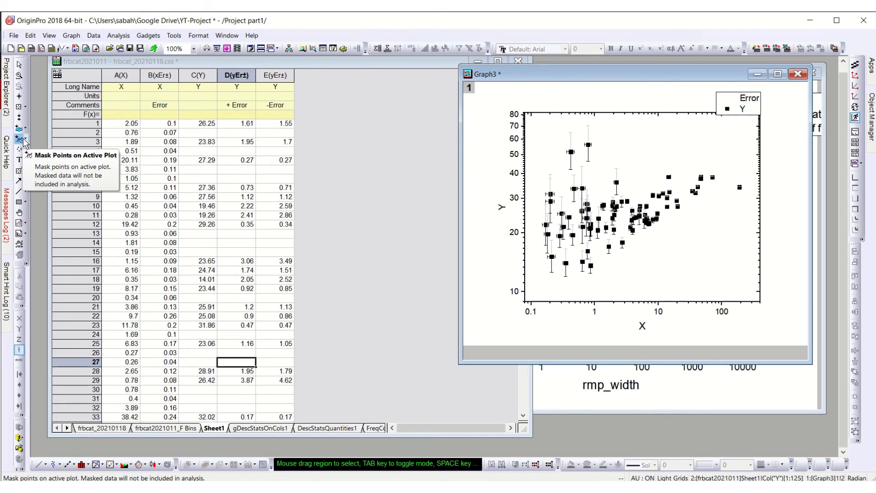
Step: Mask the two high outlier points near Y = 50–55 on the active plot
click(25, 140)
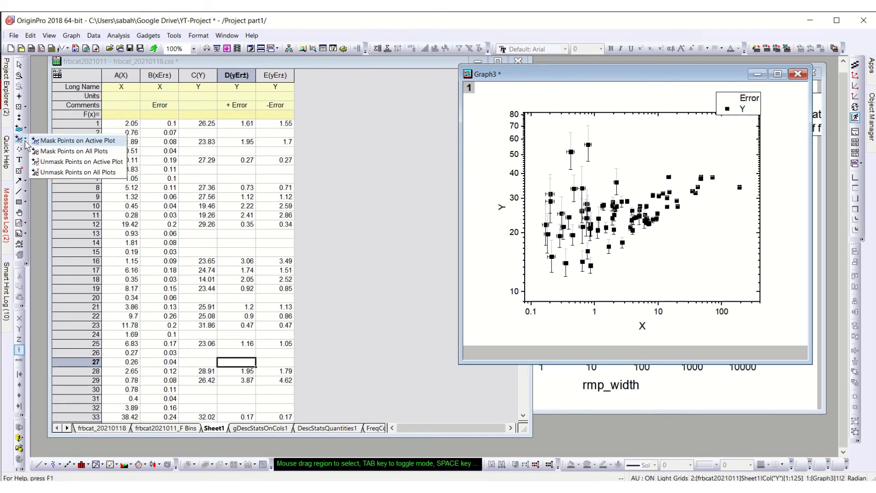
click(67, 143)
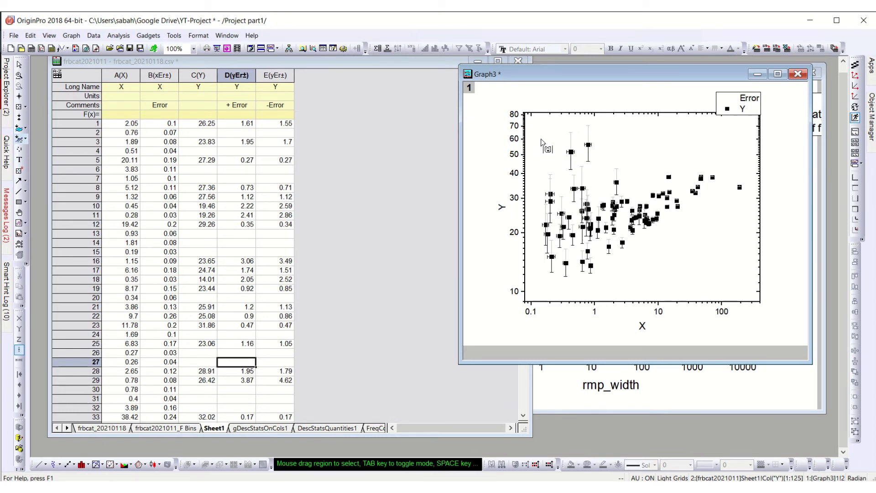
click(570, 152)
click(588, 145)
Step: Check the masked values in cells C119 and C37, then recalculate Graph3
click(391, 251)
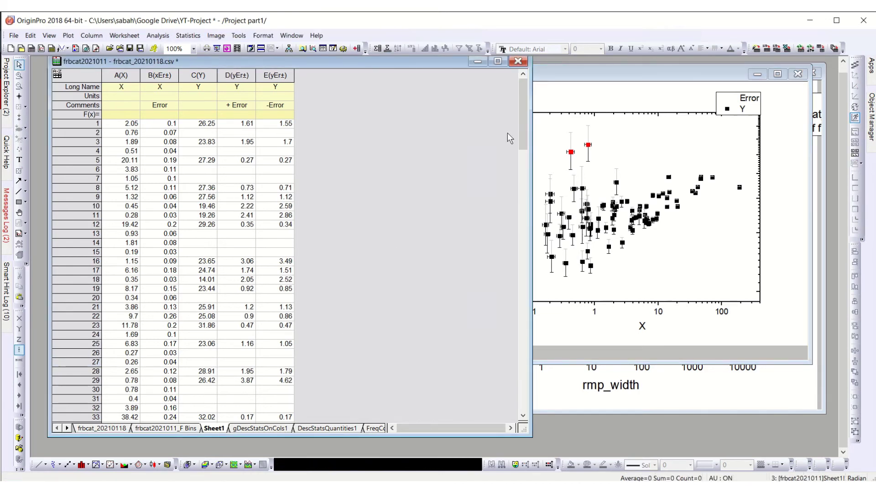
drag(519, 124, 517, 174)
click(214, 225)
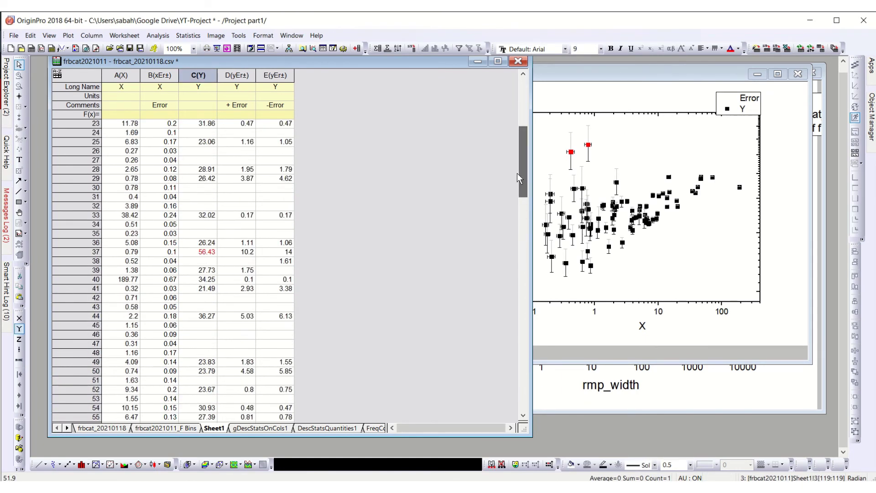
click(213, 251)
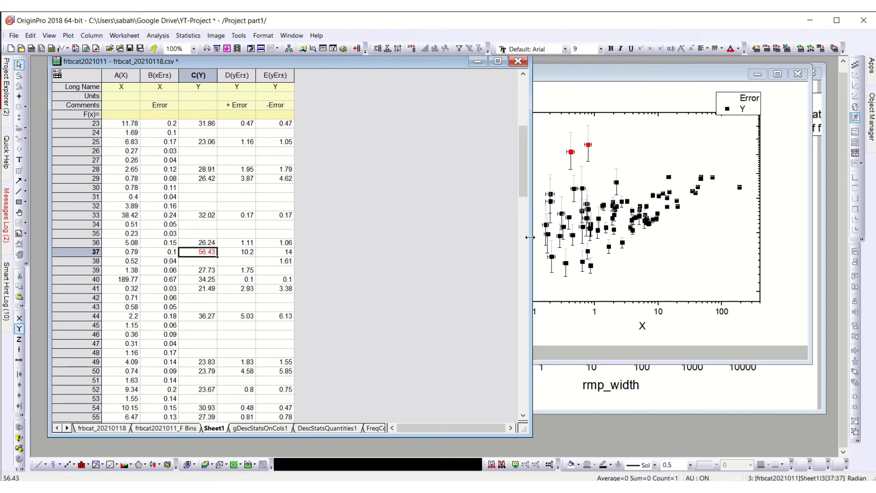
click(623, 133)
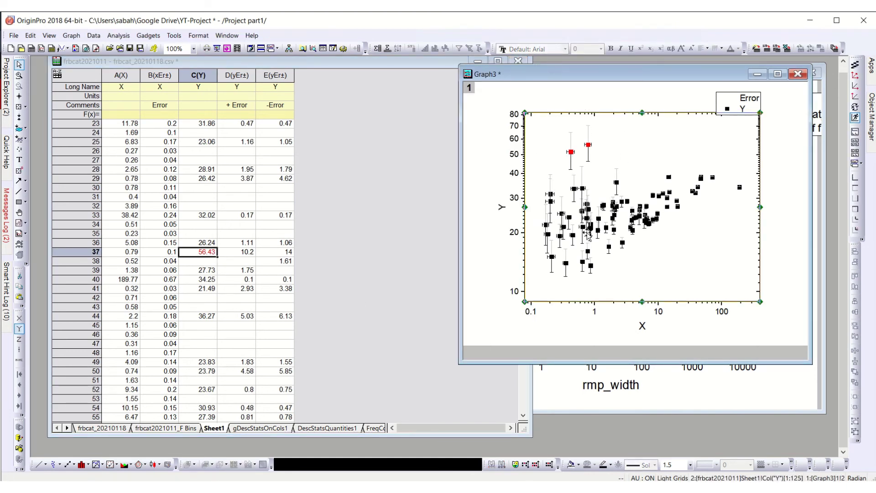
click(154, 48)
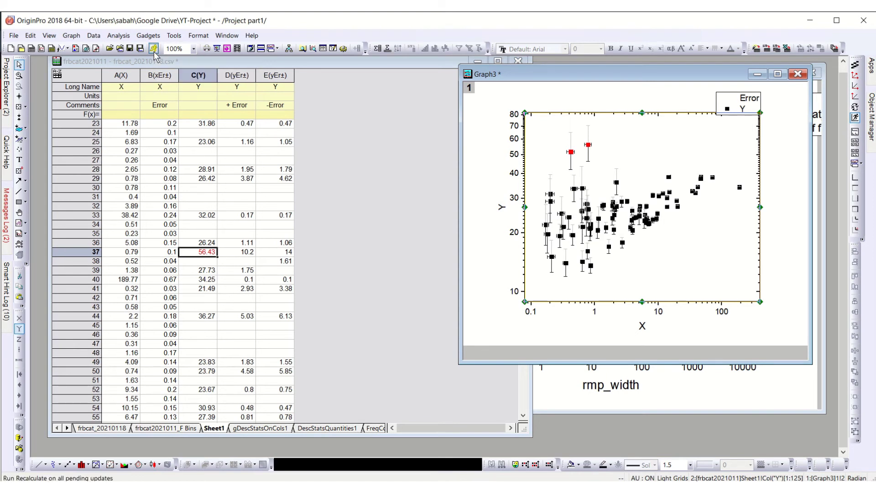
click(612, 219)
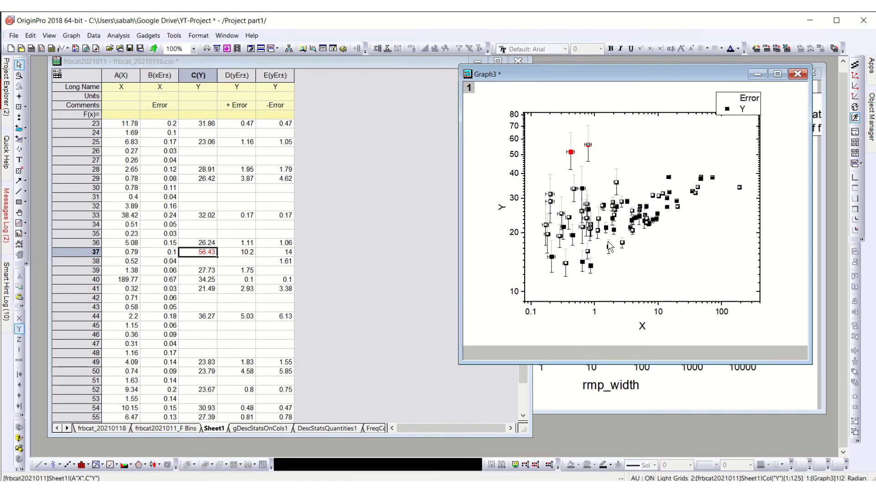
Step: Run a linear fit with No Weighting for errors and switch to the FitLinear2 report sheet
click(118, 35)
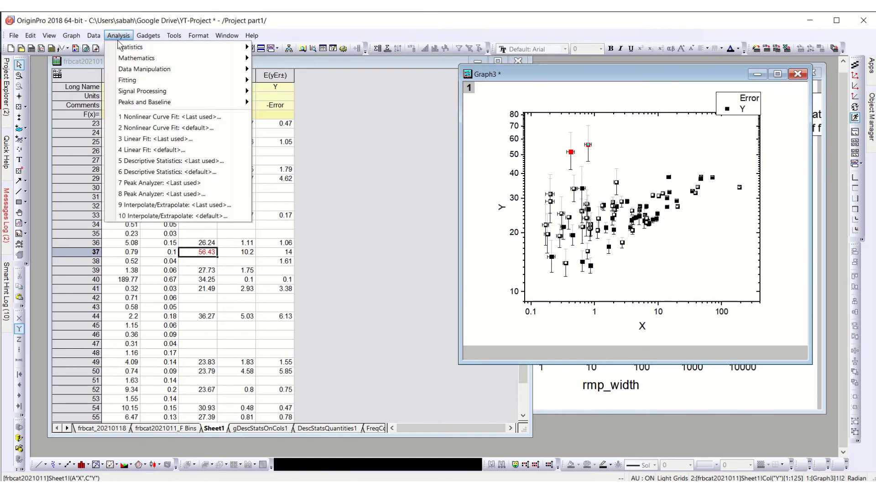
click(141, 140)
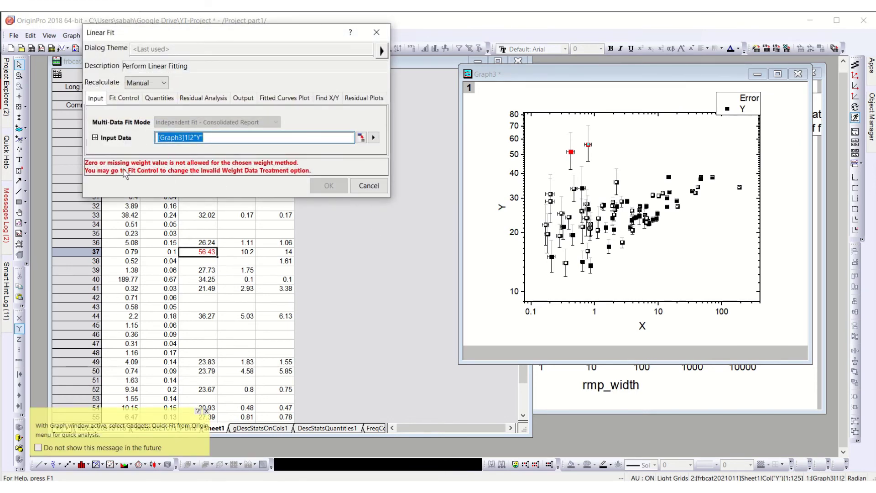
click(131, 104)
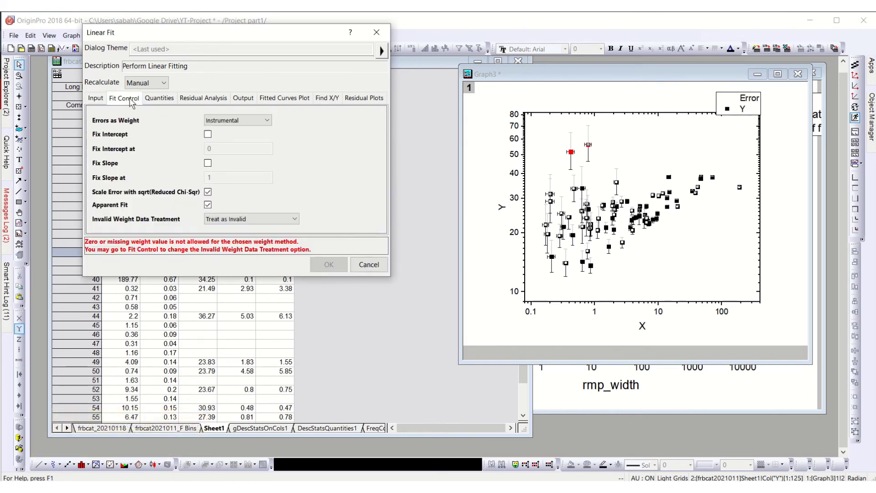
click(258, 124)
click(260, 130)
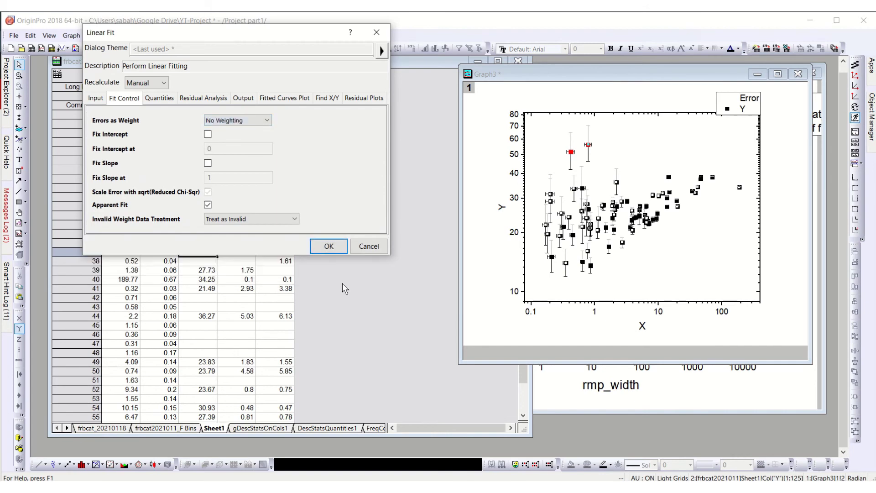
click(329, 246)
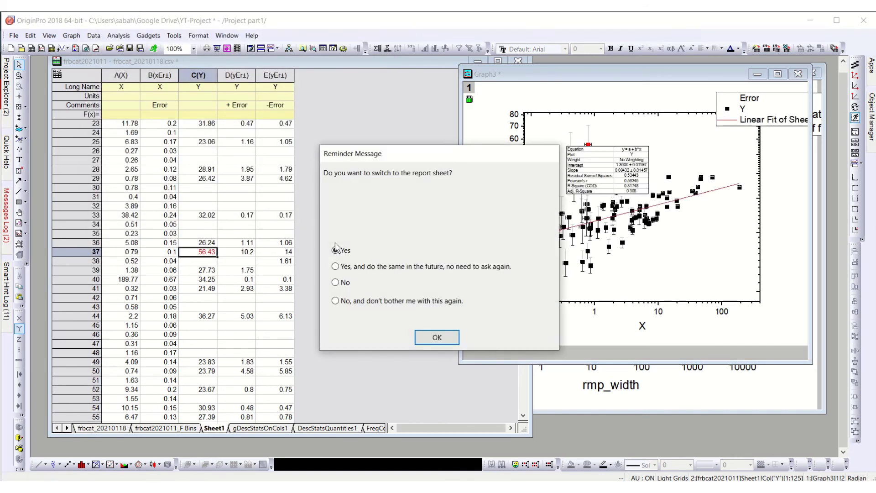
drag(477, 157, 332, 77)
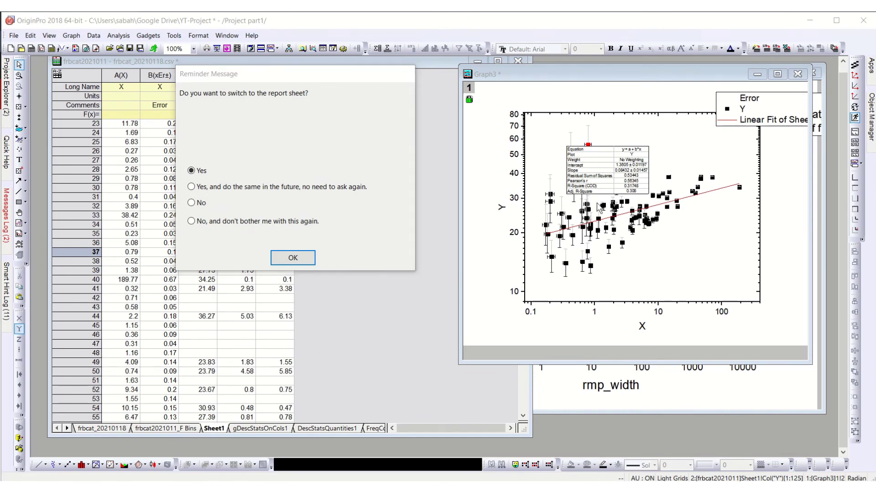
click(294, 257)
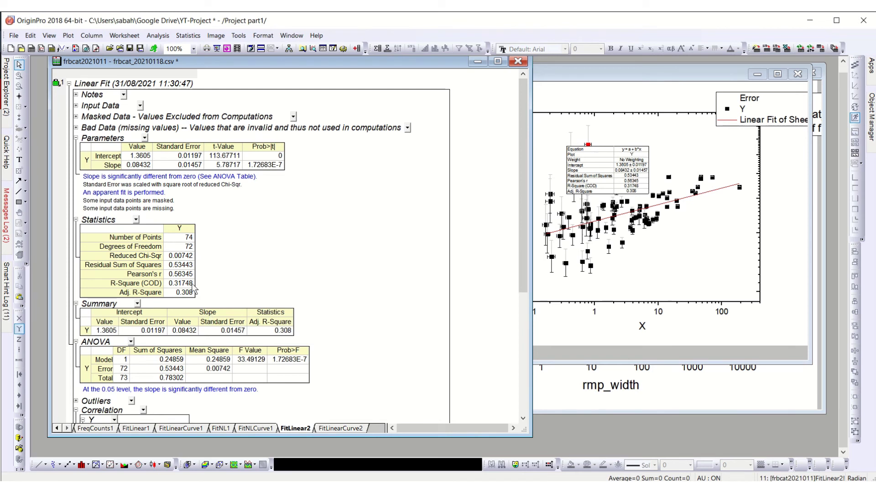
Step: Move the fit results table to the lower-right corner of the Graph3 plot
click(604, 127)
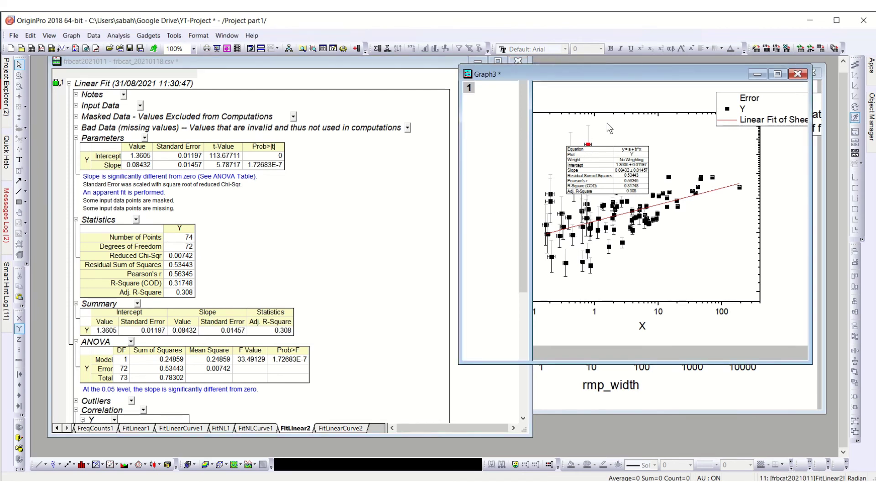
click(588, 175)
drag(621, 162, 684, 138)
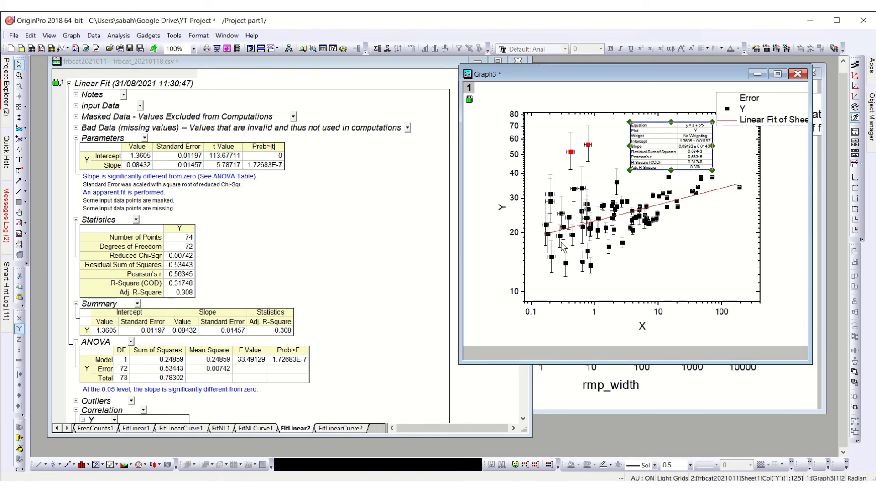
drag(656, 140, 693, 257)
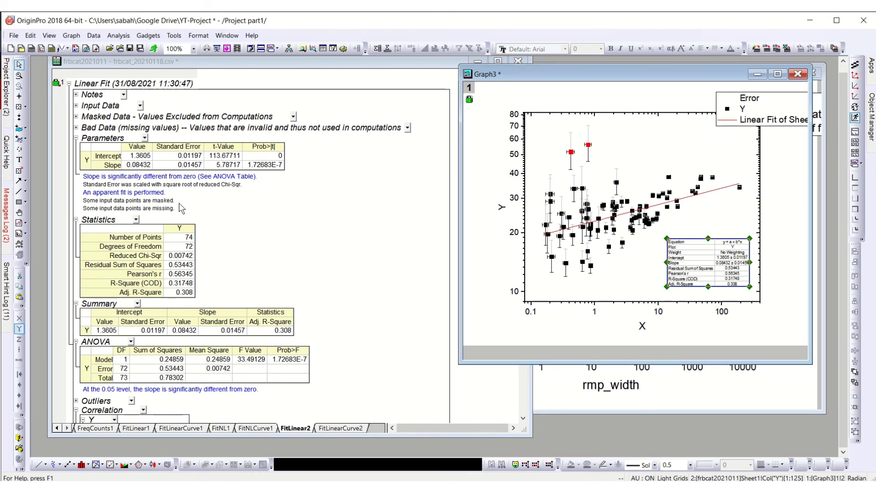
Step: Jump from Graph3 to its source data in Sheet1 via Go to Source
click(57, 429)
click(57, 429)
click(57, 428)
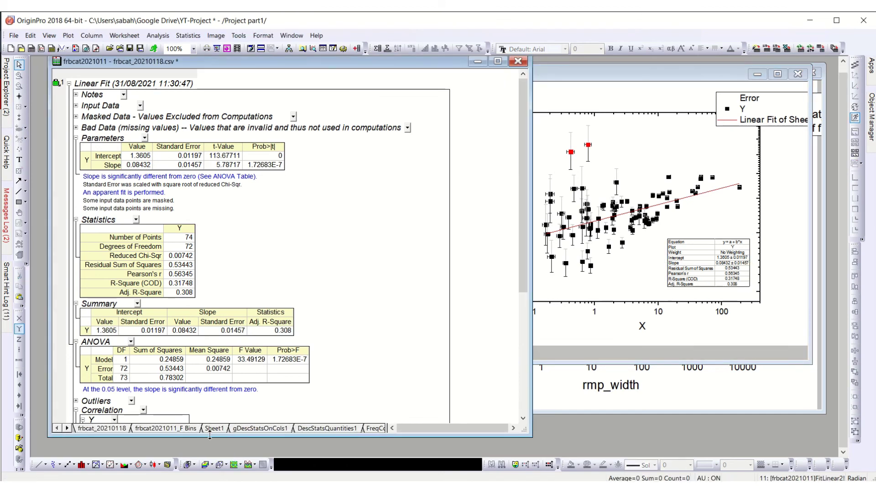
click(586, 104)
right_click(469, 98)
click(502, 138)
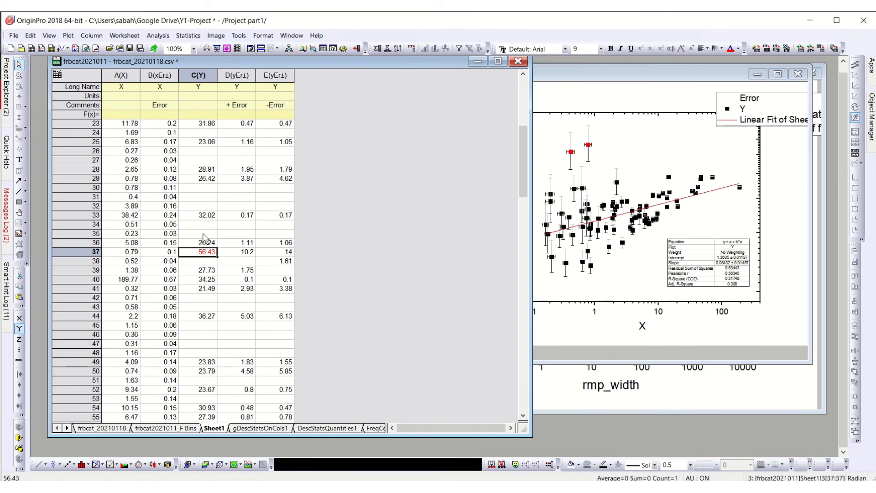
Step: Unmask column C(Y) and recalculate the linear fit including all points
click(202, 73)
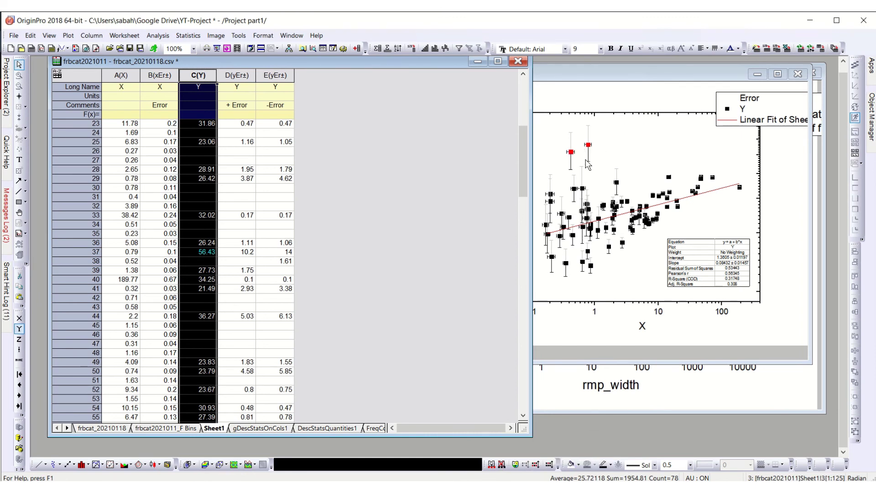
click(622, 148)
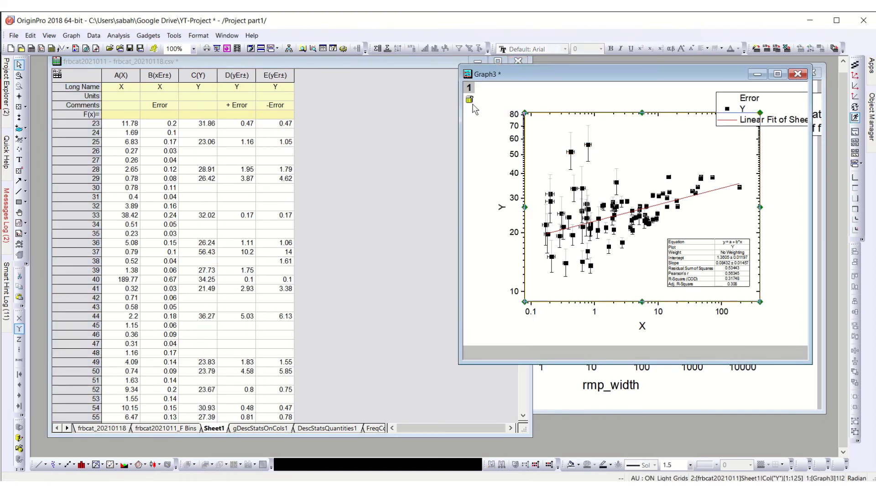
click(153, 49)
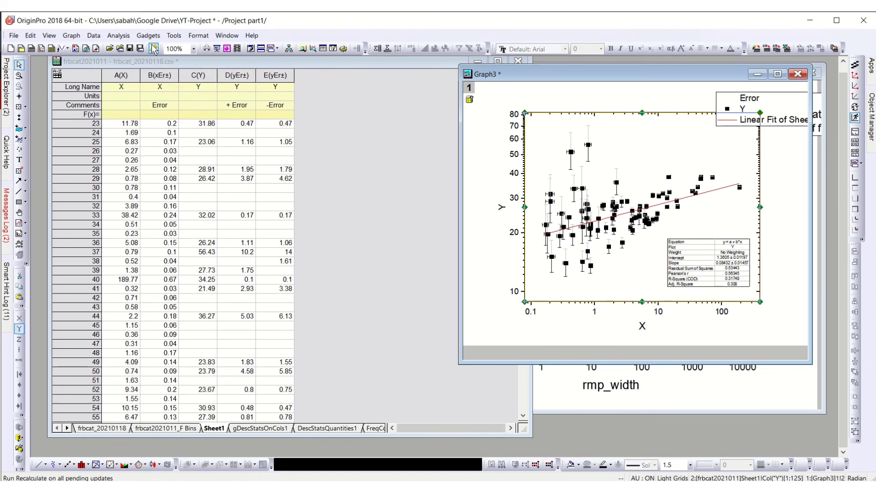
click(153, 49)
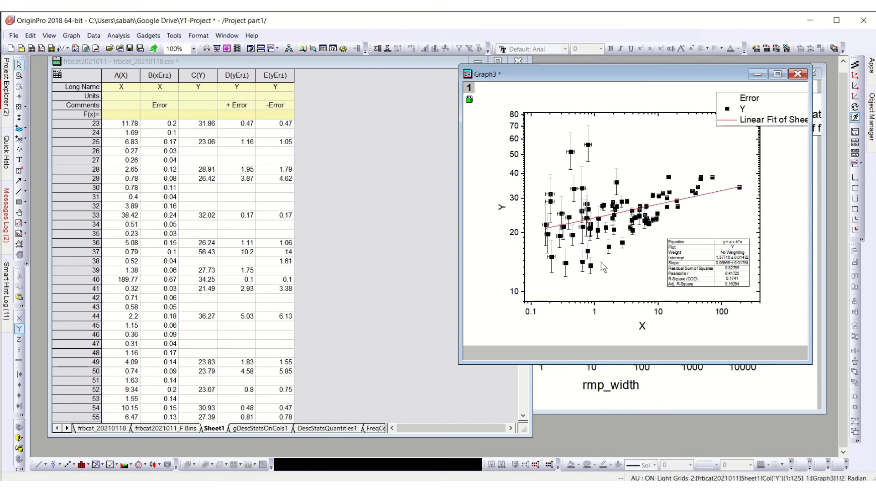
click(590, 270)
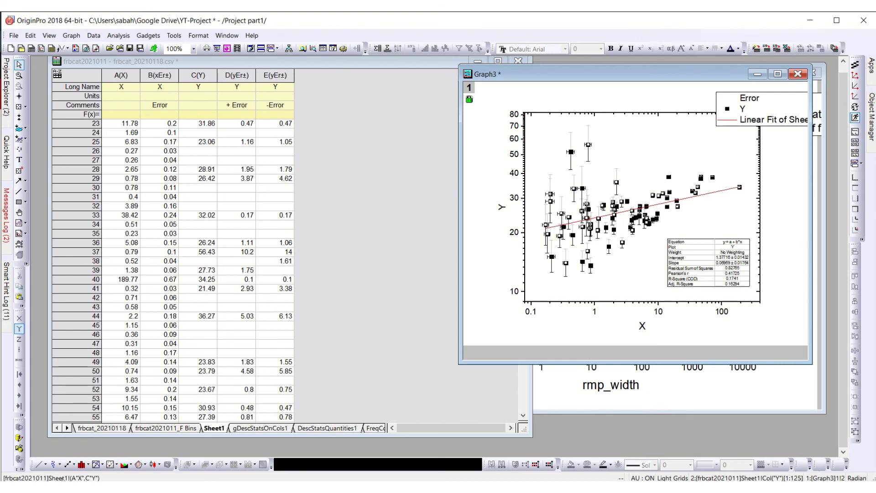
click(53, 464)
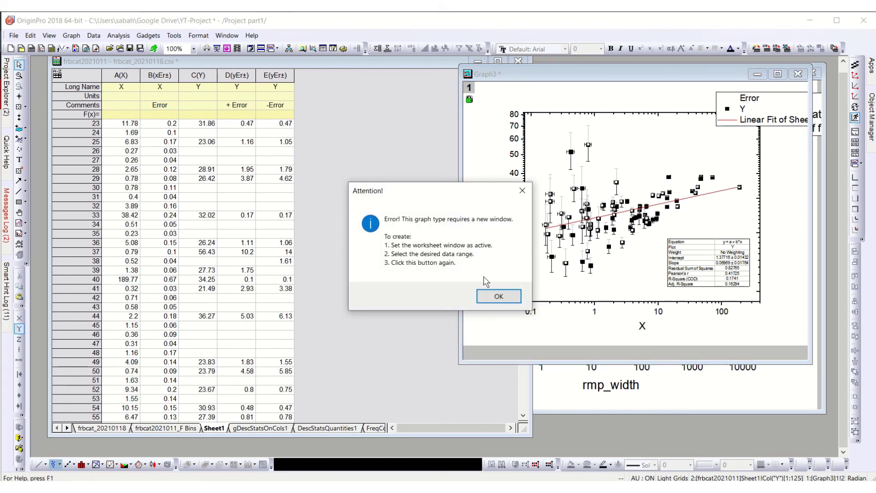
click(499, 296)
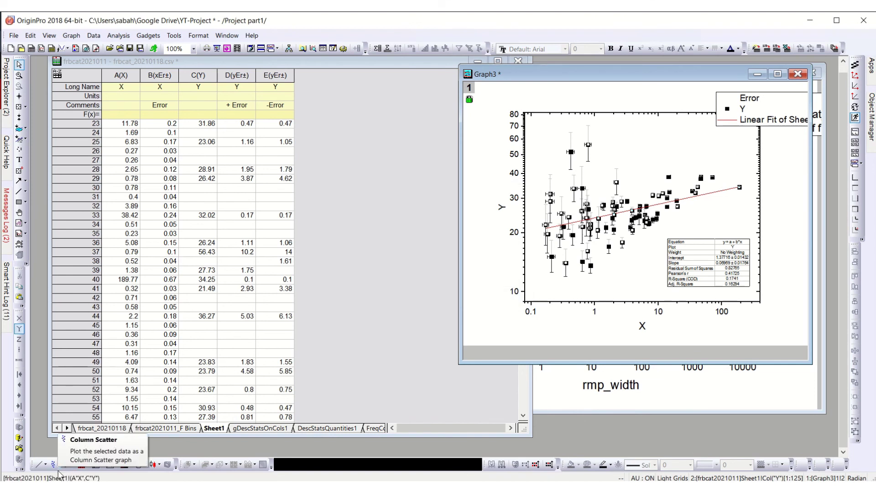
click(59, 464)
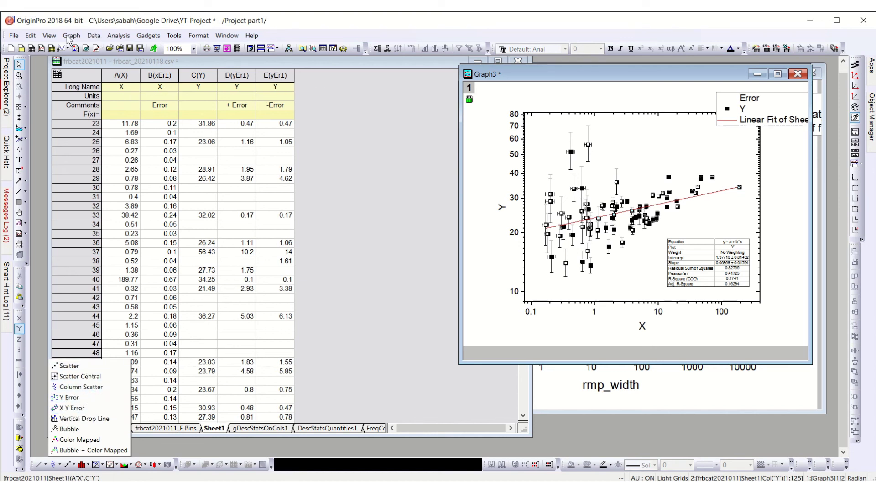
click(127, 73)
drag(127, 73, 273, 75)
click(69, 36)
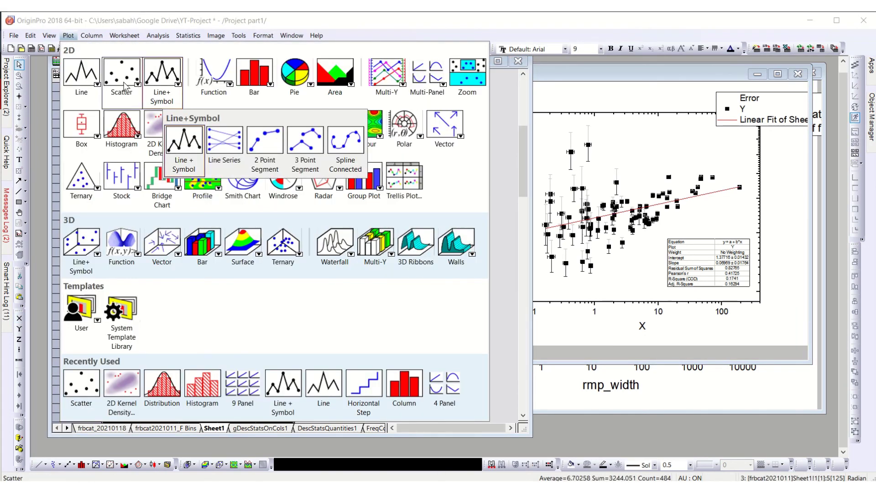
mouse_move(133, 88)
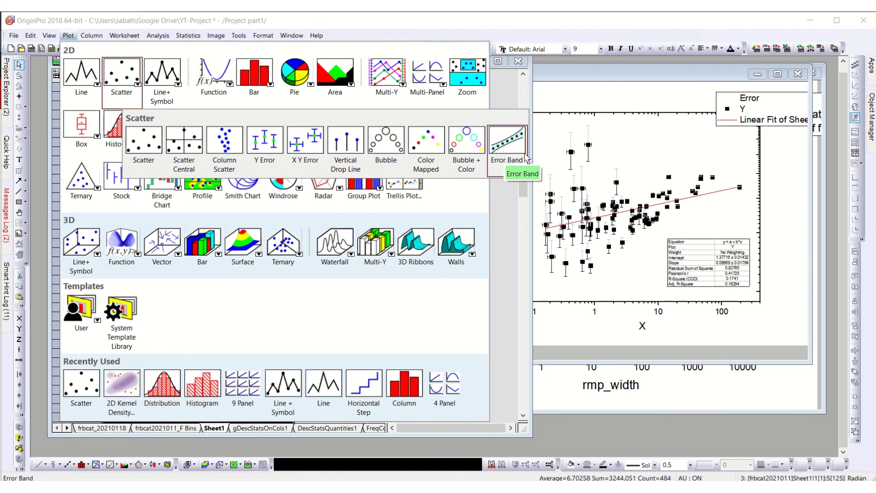
click(571, 311)
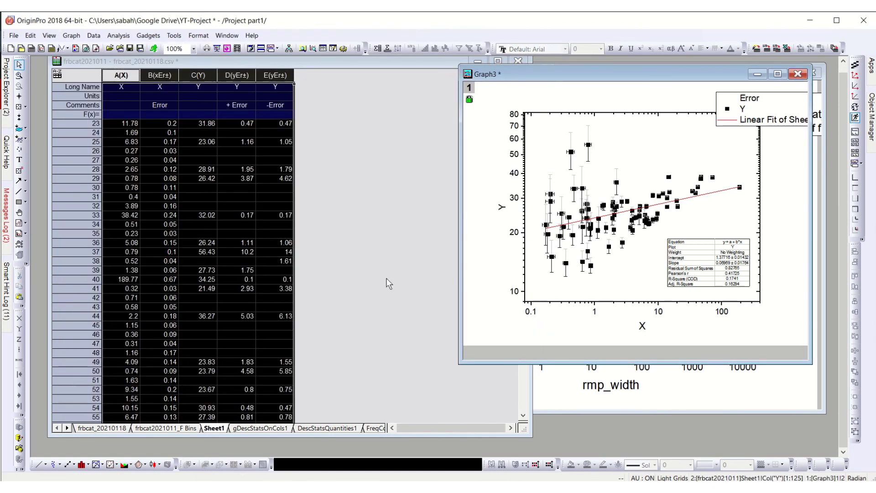